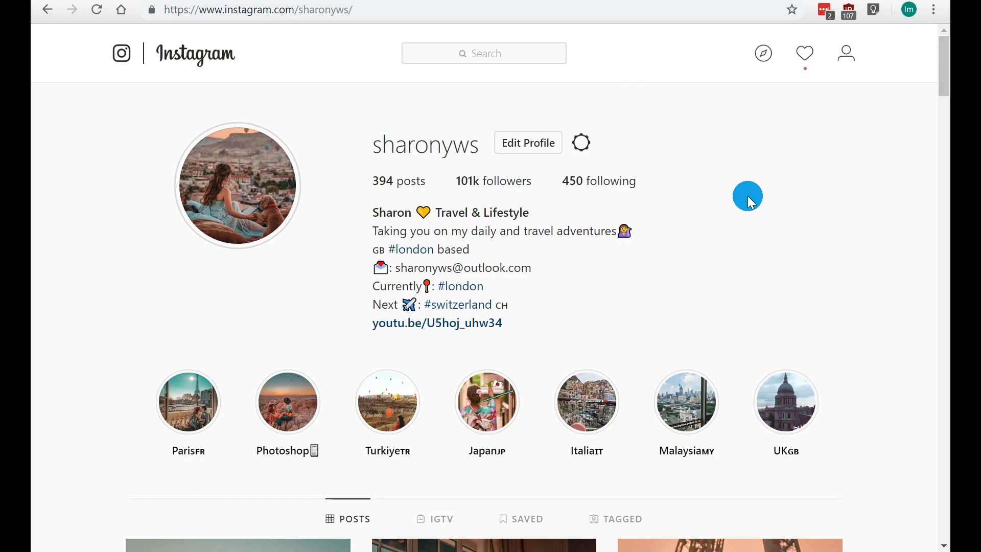
# Find the balloon-and-dog breakfast post in the profile grid and advance to its second photo
pyautogui.scroll(-20, 889, 255)
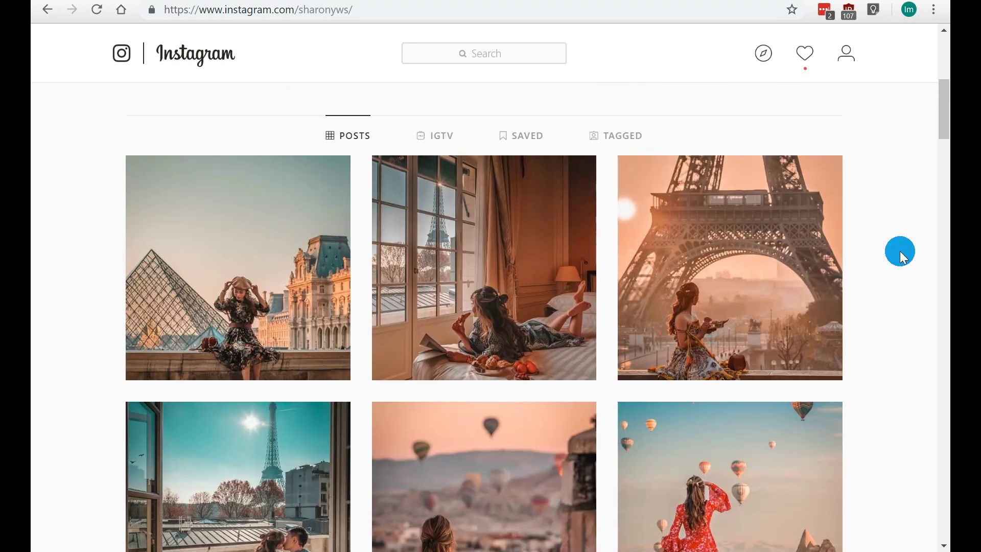
pyautogui.scroll(-13, 889, 260)
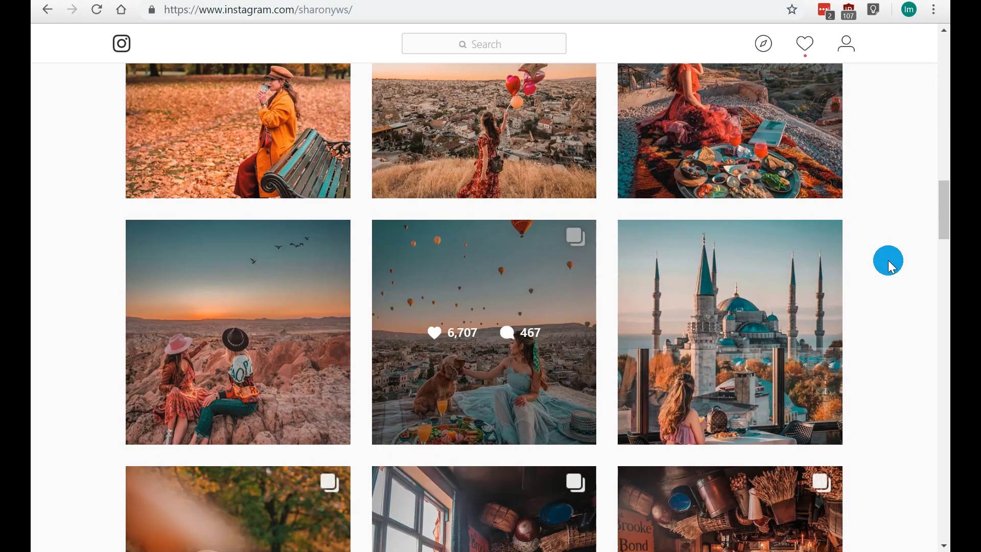
pyautogui.scroll(4, 505, 263)
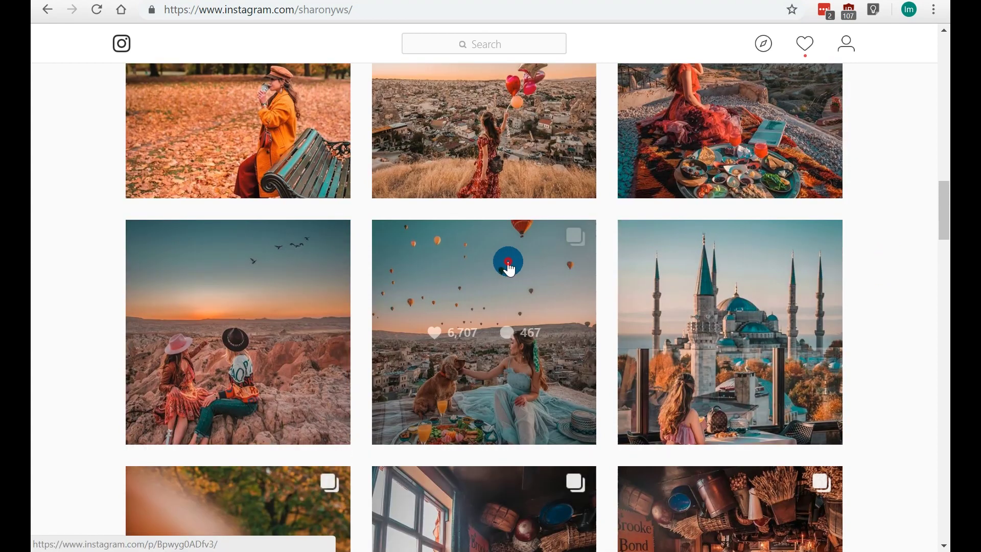
pyautogui.click(521, 264)
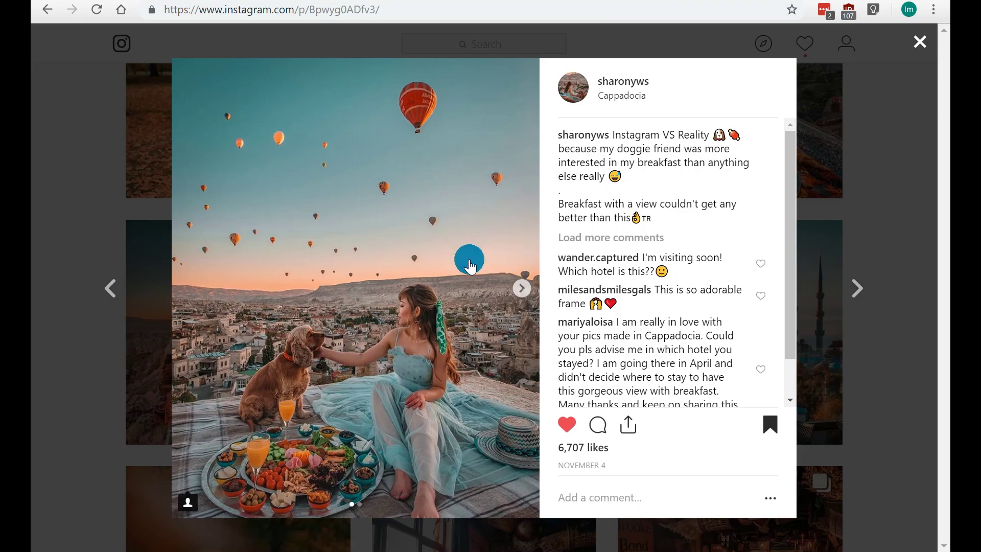
pyautogui.click(520, 287)
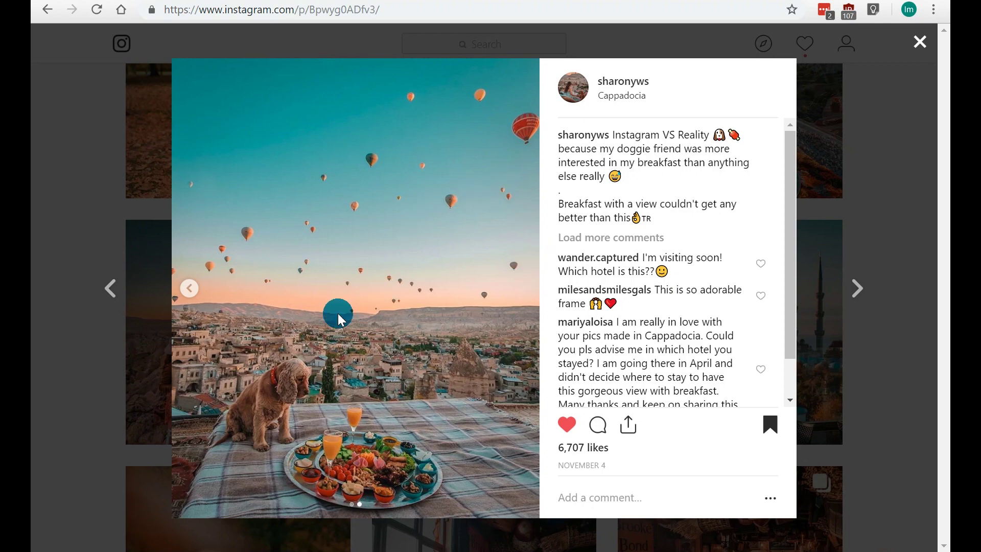
# Launch Lightroom Classic CC and switch the laptop power mode to Best performance
pyautogui.press('super')
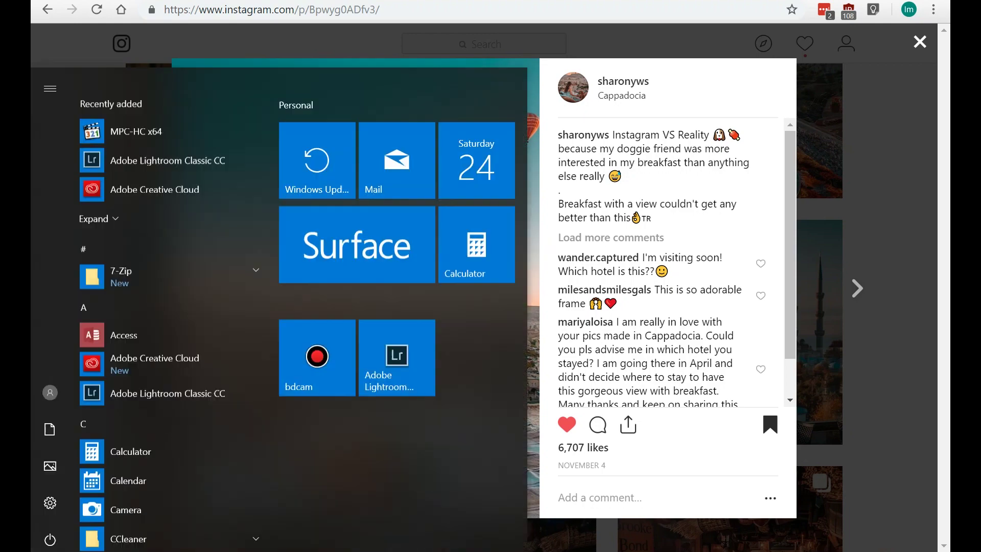
pyautogui.click(412, 344)
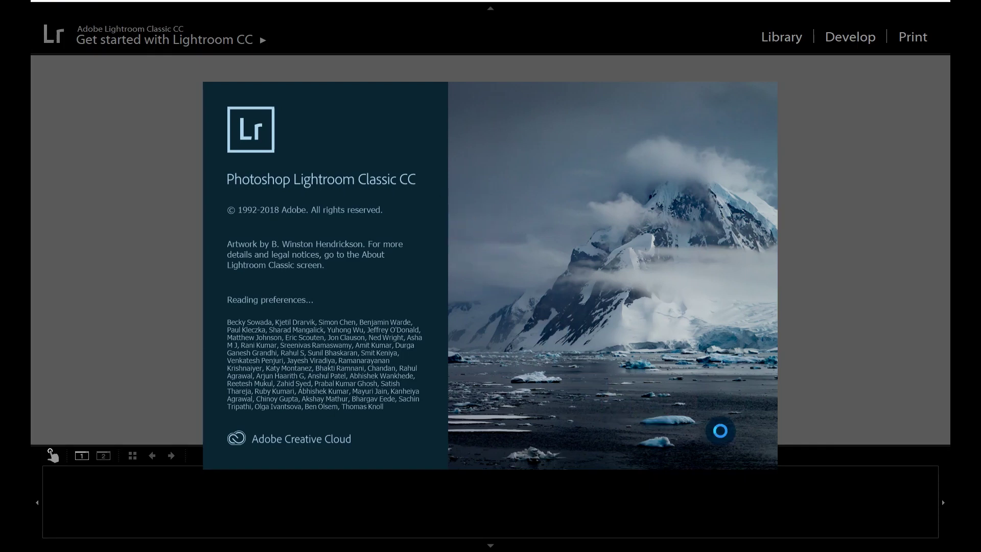
pyautogui.click(761, 550)
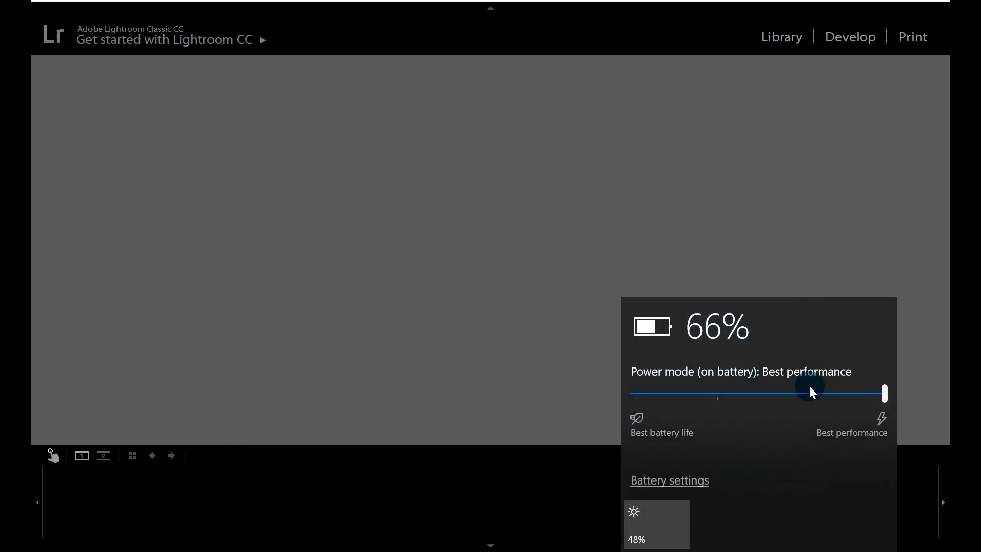
pyautogui.click(812, 392)
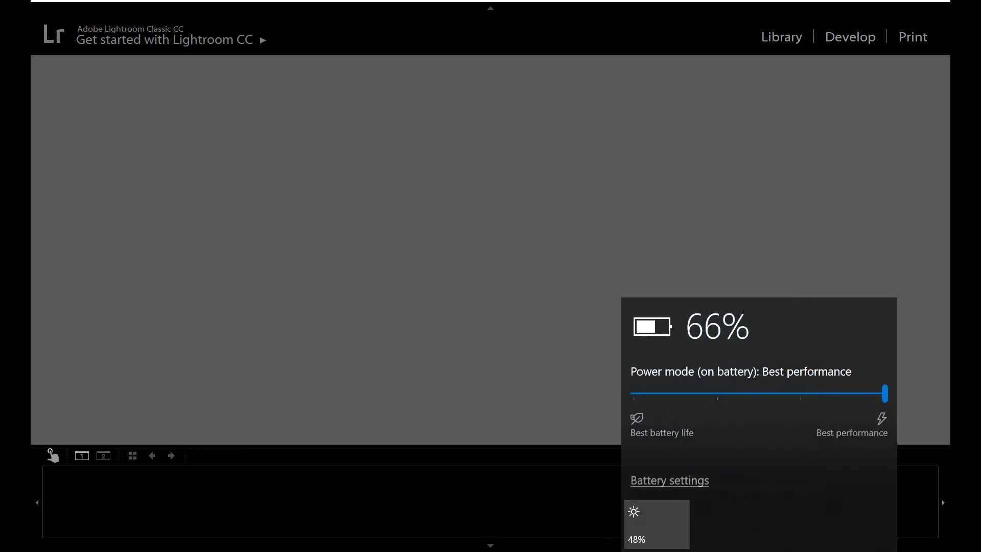
pyautogui.click(461, 373)
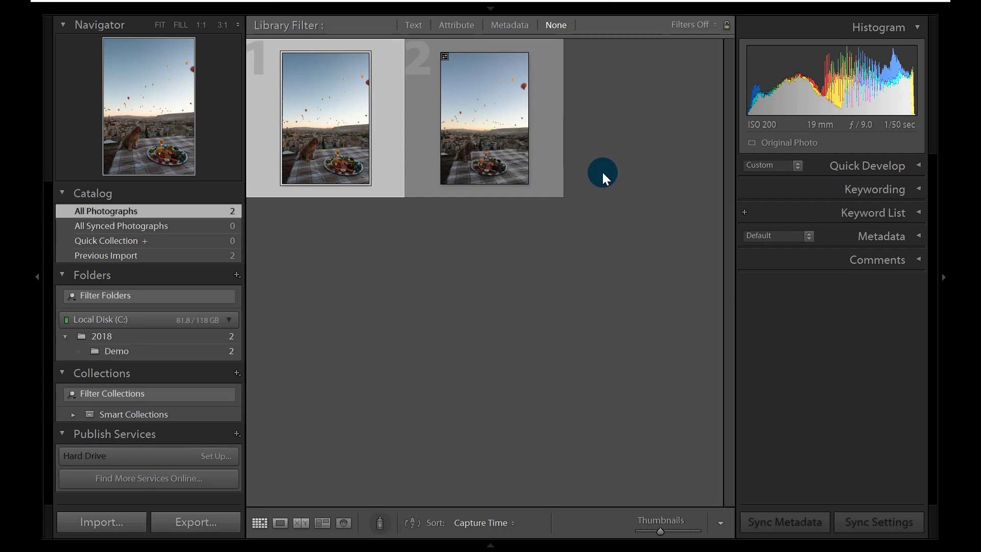
# Clear the selection in the Library grid showing the two Cappadocia photos
pyautogui.click(386, 285)
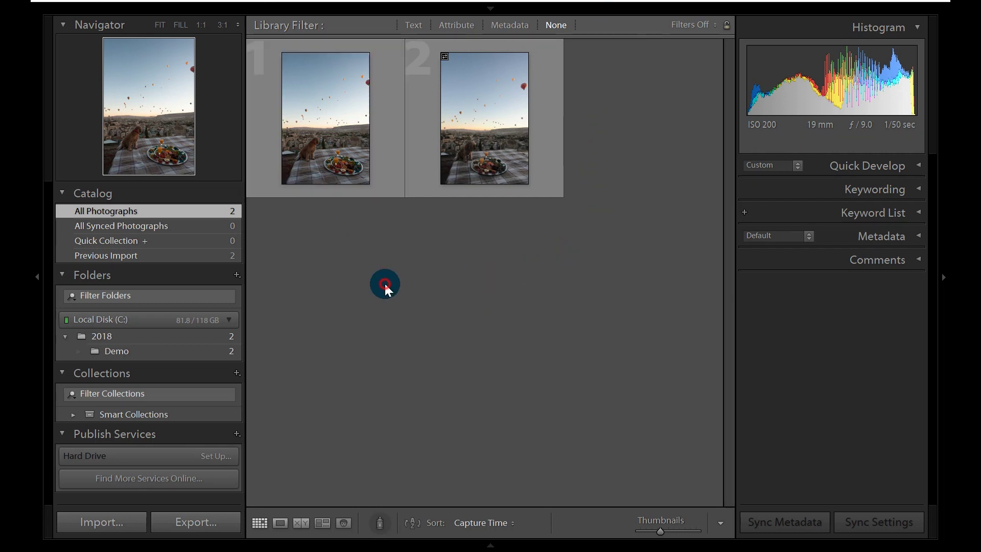
# Enlarge the first dog-and-balloons photo and switch it into the Develop module
pyautogui.doubleClick(321, 148)
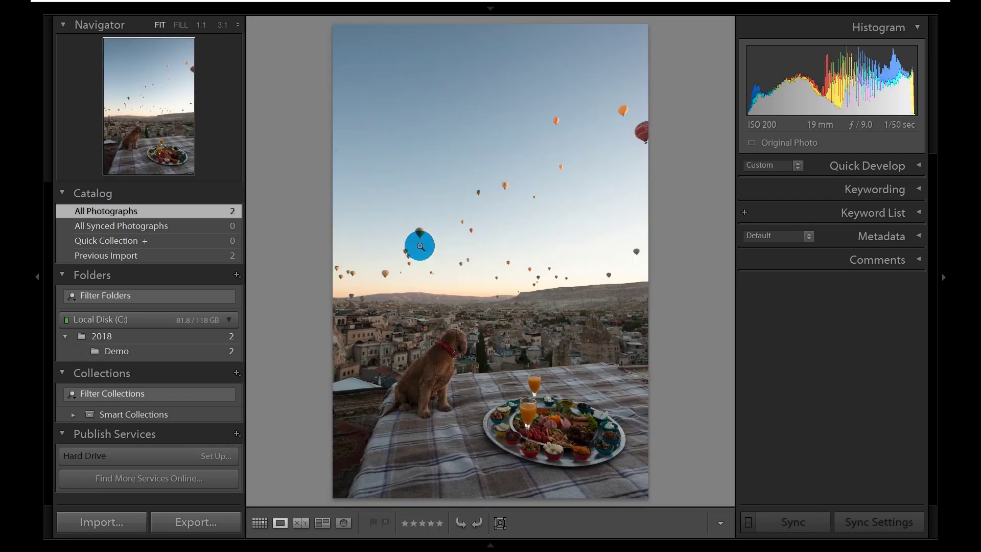
pyautogui.press('d')
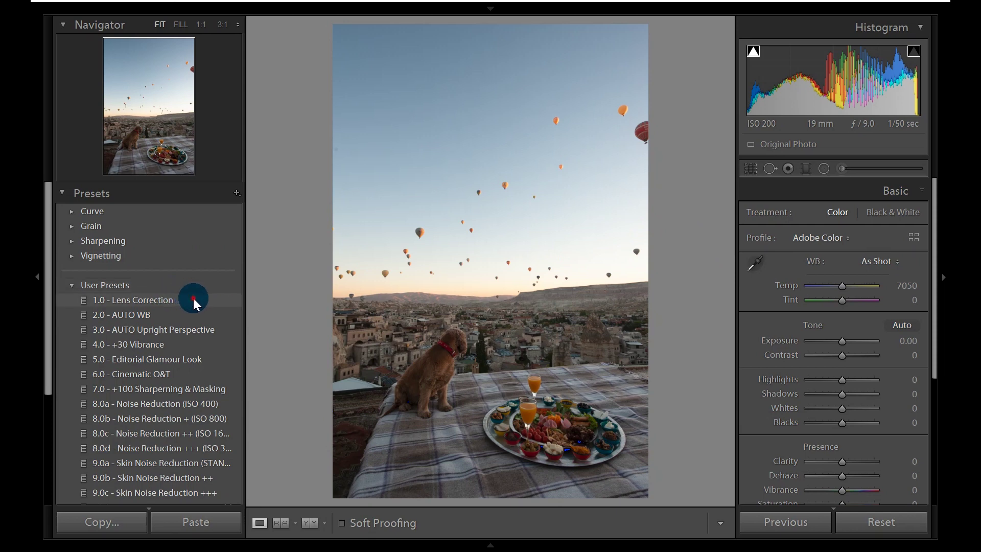
# Apply the Lens Correction, AUTO WB, AUTO Upright, +30 Vibrance and 6.0 Cinematic O&T presets
pyautogui.click(193, 300)
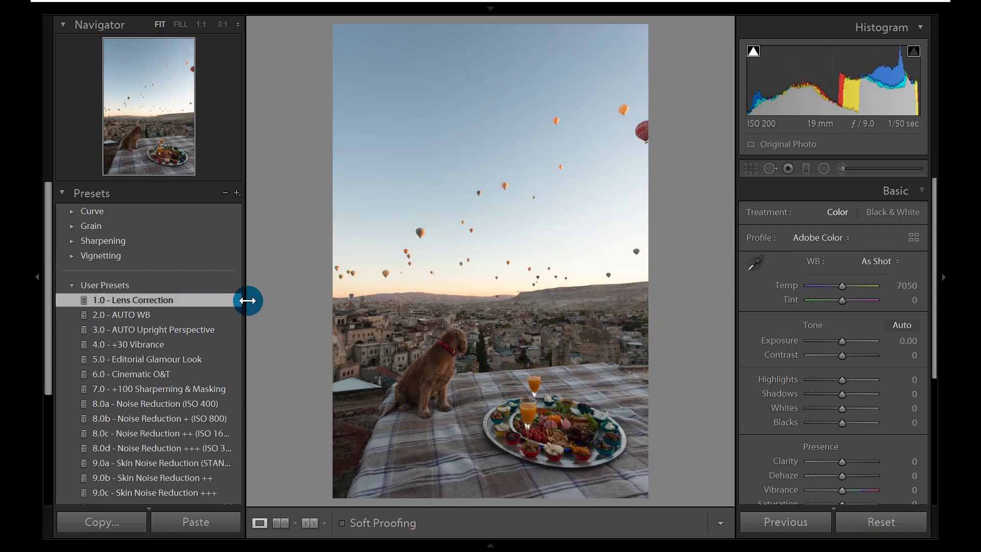
pyautogui.click(195, 315)
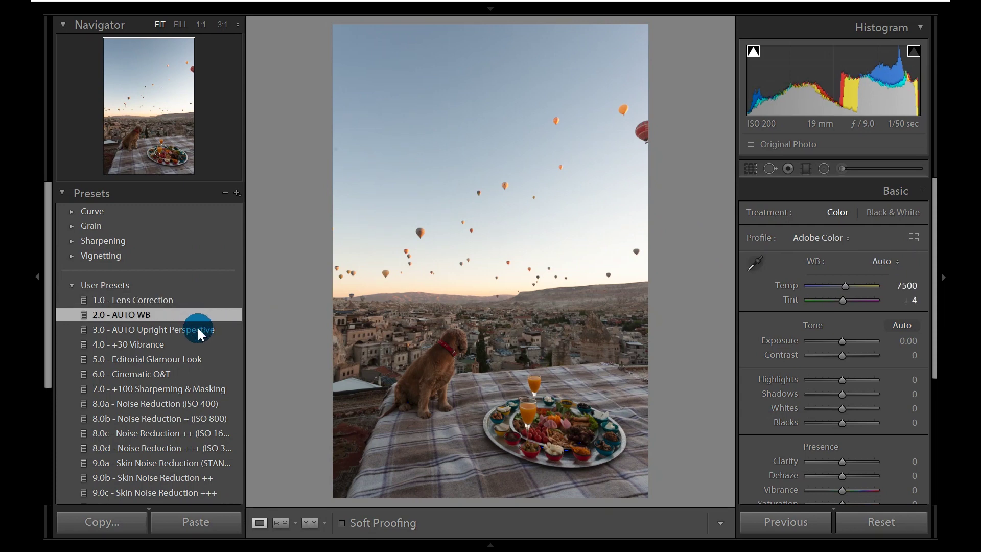
pyautogui.click(201, 331)
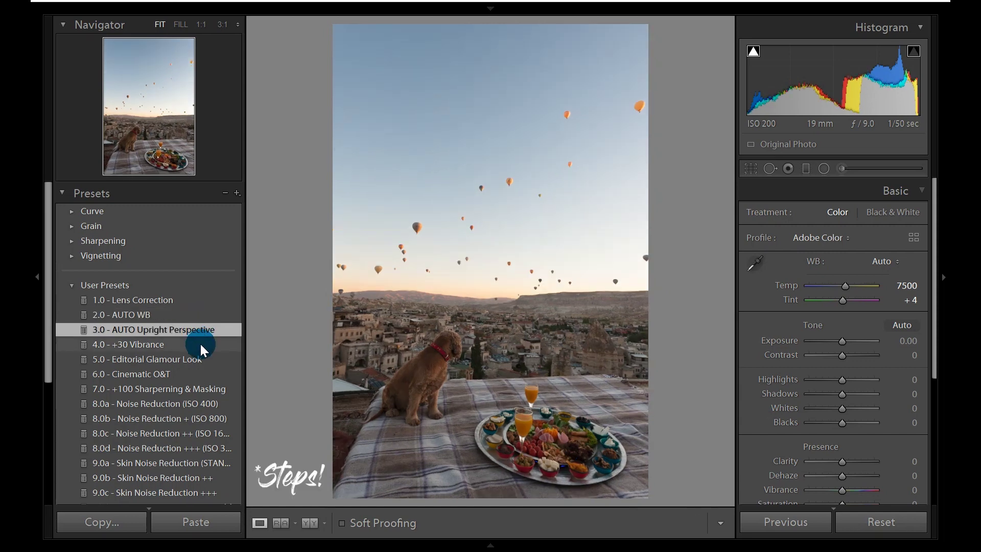
pyautogui.click(200, 345)
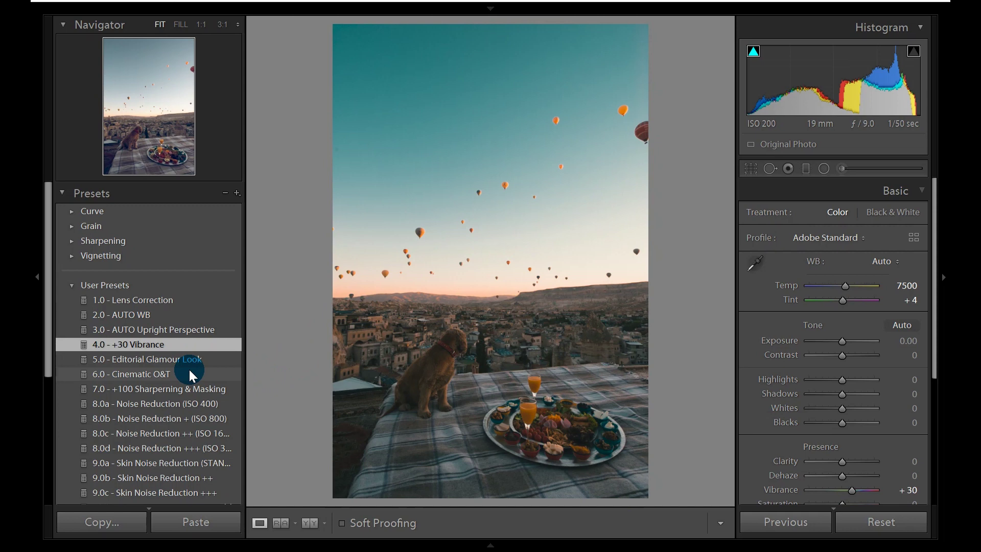
pyautogui.click(189, 375)
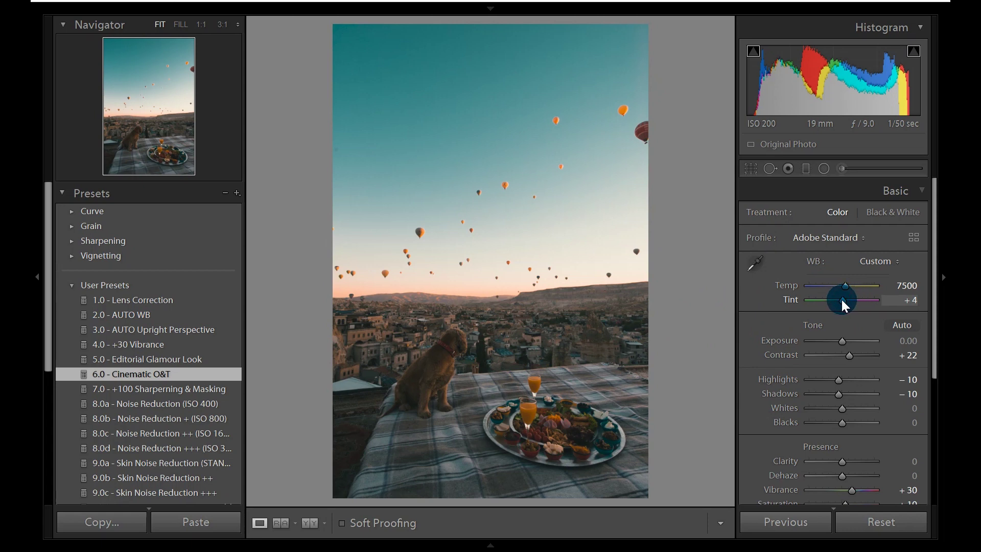
# Raise Tint to about +22, Shadows to +71 and pull Highlights down to -43
pyautogui.moveTo(844, 305); pyautogui.dragTo(849, 292)
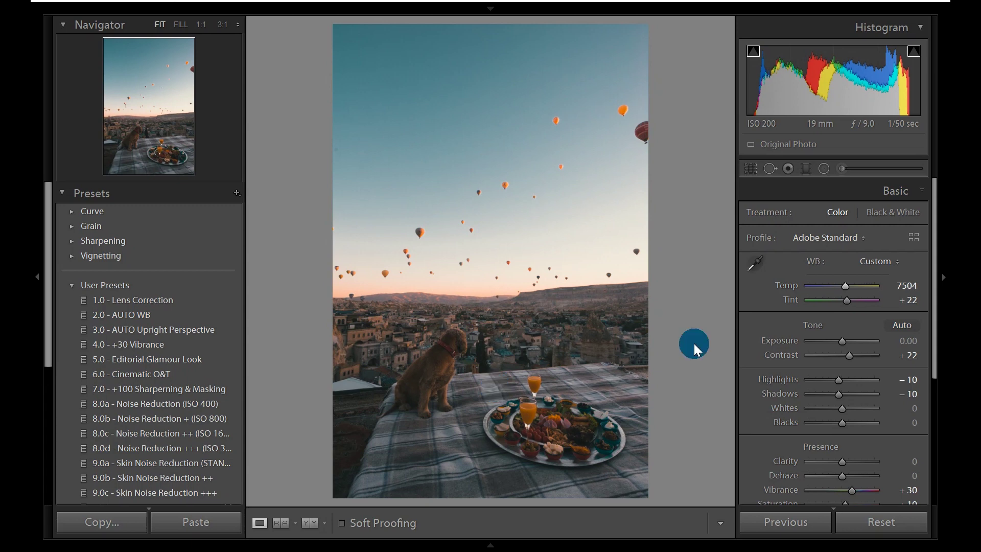
pyautogui.scroll(-2, 791, 299)
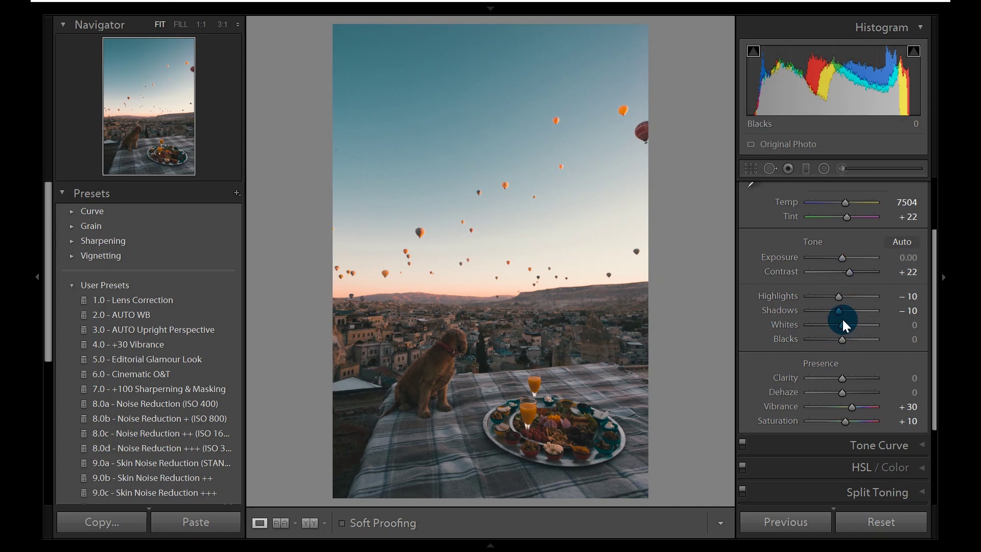
pyautogui.moveTo(838, 311); pyautogui.dragTo(866, 311)
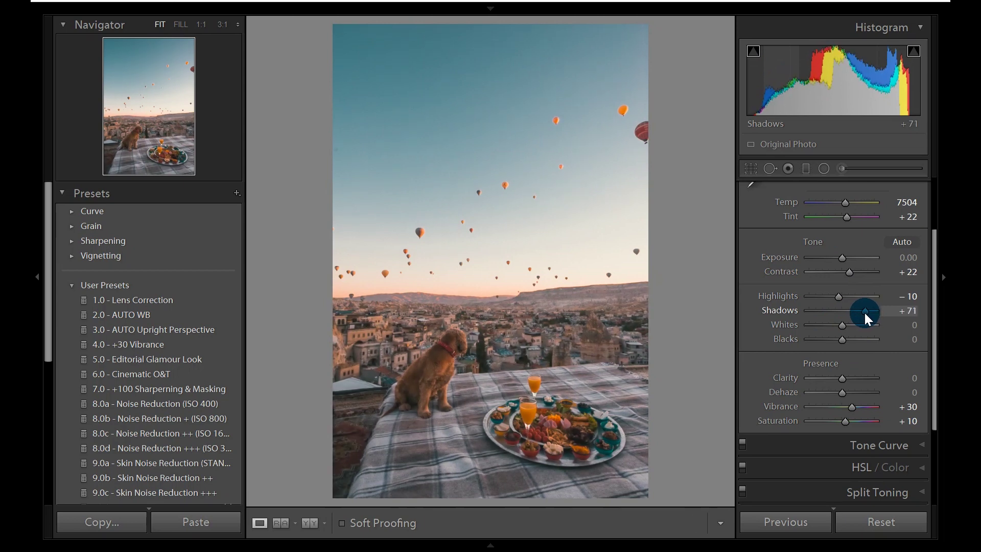
pyautogui.click(842, 299)
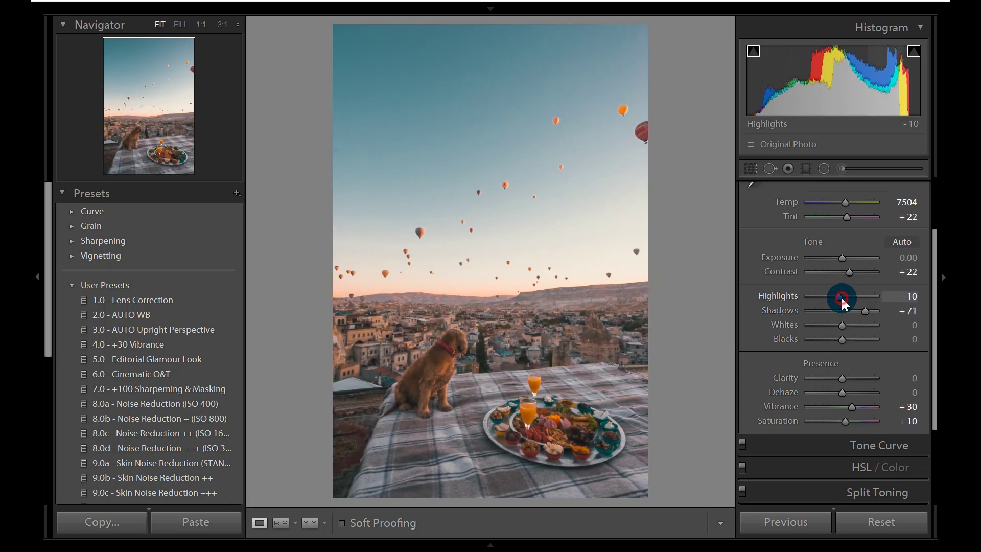
pyautogui.moveTo(842, 300); pyautogui.dragTo(854, 326)
# Lower Whites to -33 and settle Blacks at +15
pyautogui.click(843, 325)
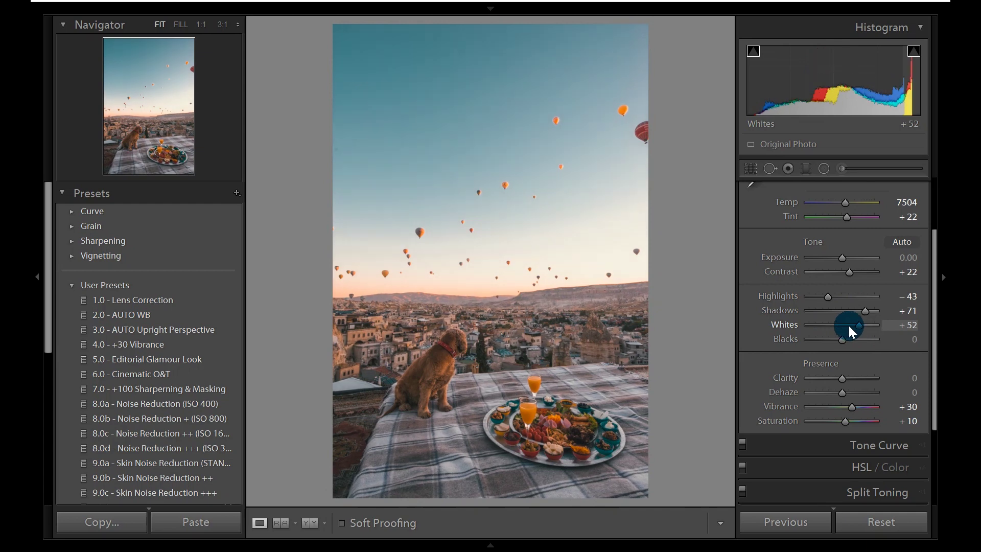
pyautogui.moveTo(845, 327); pyautogui.dragTo(832, 324)
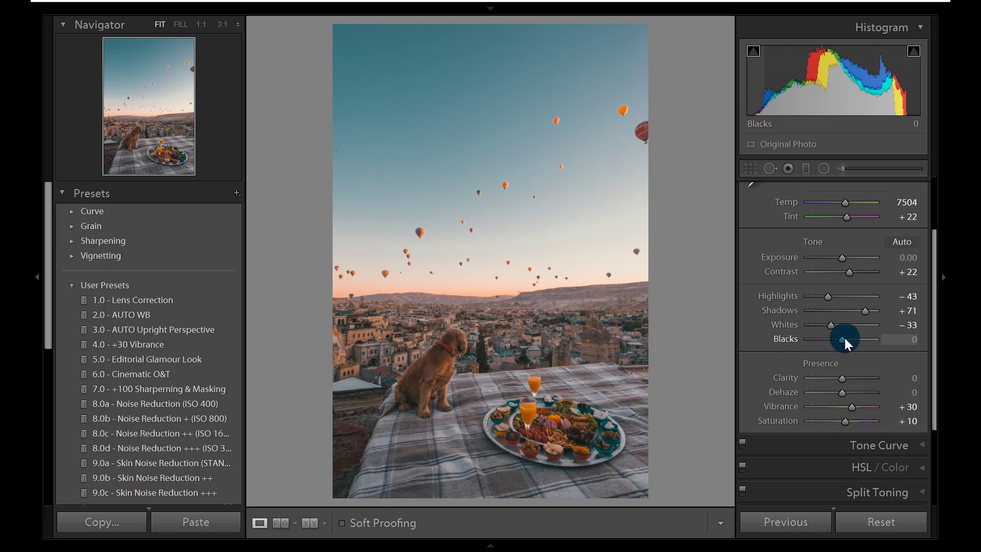
pyautogui.moveTo(845, 339); pyautogui.dragTo(856, 342)
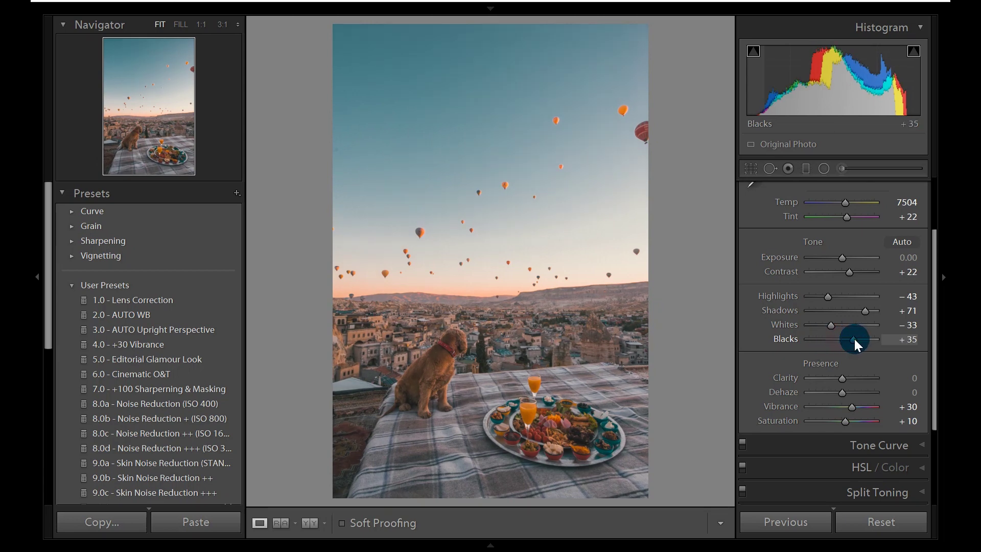
pyautogui.moveTo(853, 340); pyautogui.dragTo(847, 339)
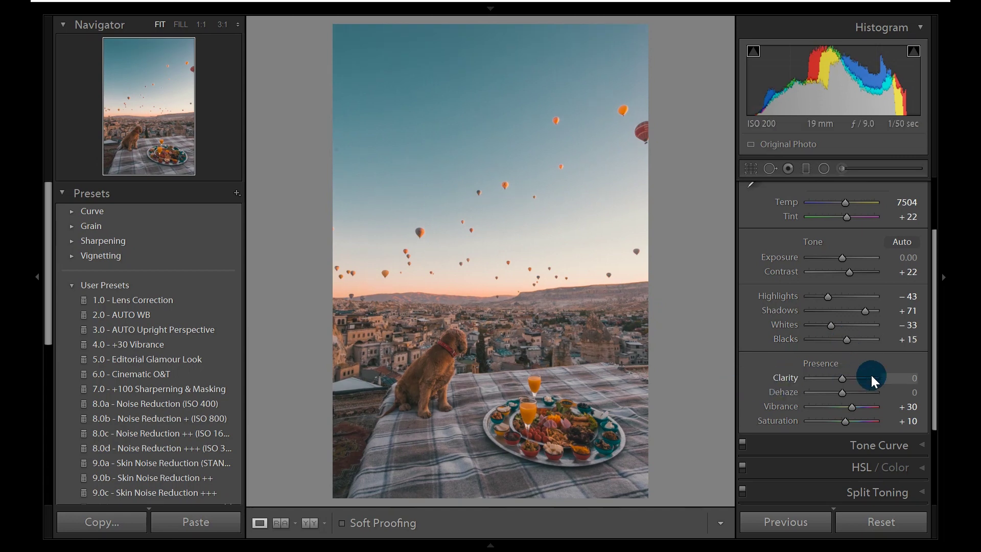
# Enter Clarity 10, inspect the dog at 1:1, then fine-tune Clarity to +19 and refit
pyautogui.click(907, 377)
pyautogui.write('10')
pyautogui.press('Return')
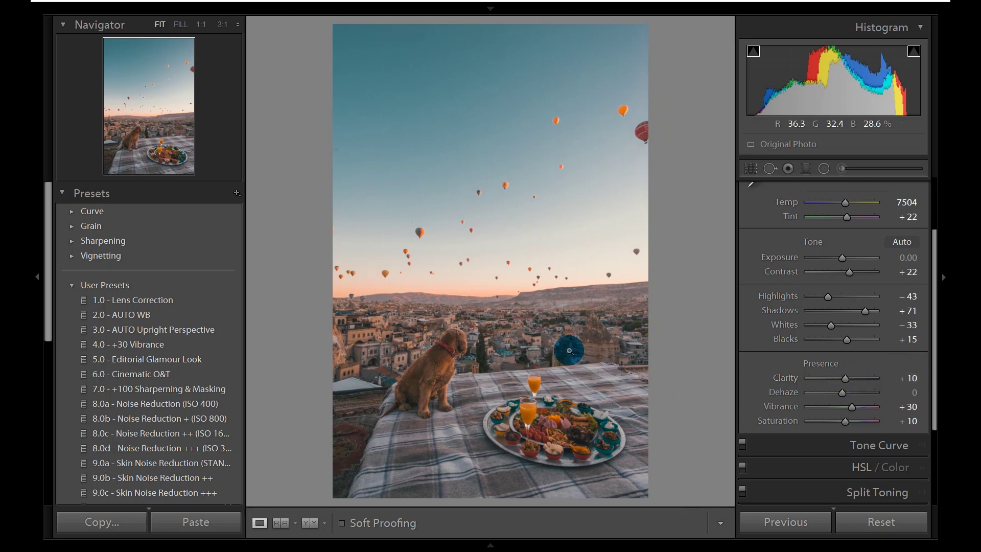
pyautogui.click(473, 346)
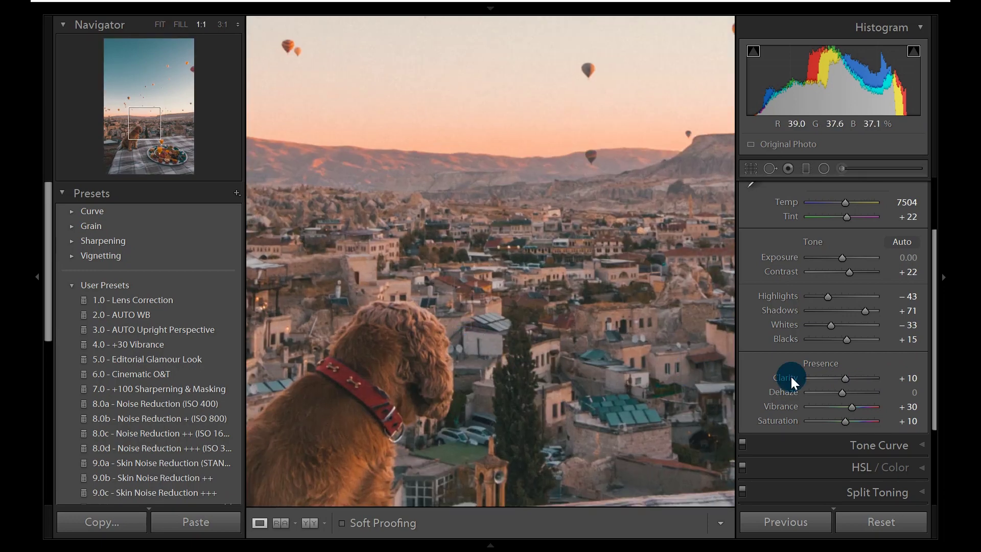
pyautogui.click(842, 379)
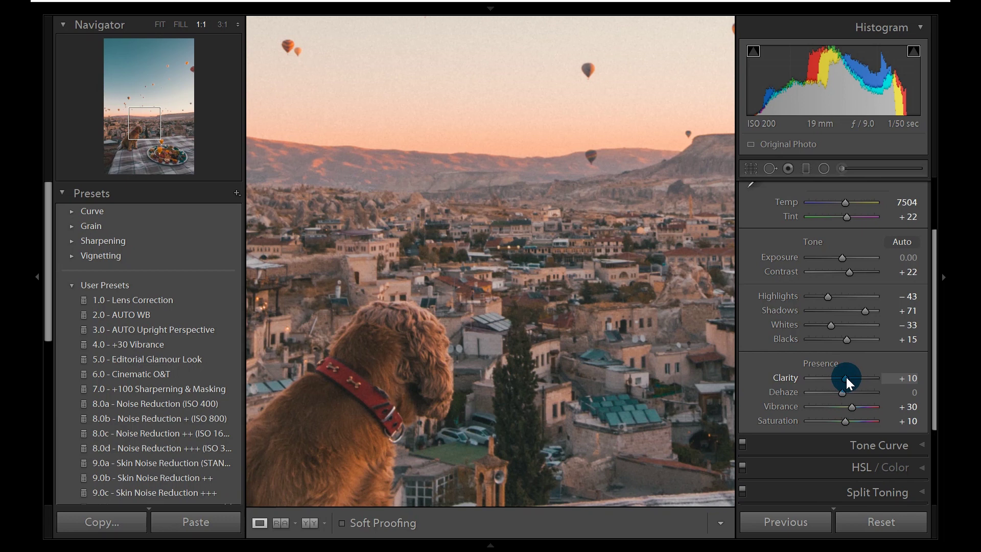
pyautogui.moveTo(845, 378); pyautogui.dragTo(848, 378)
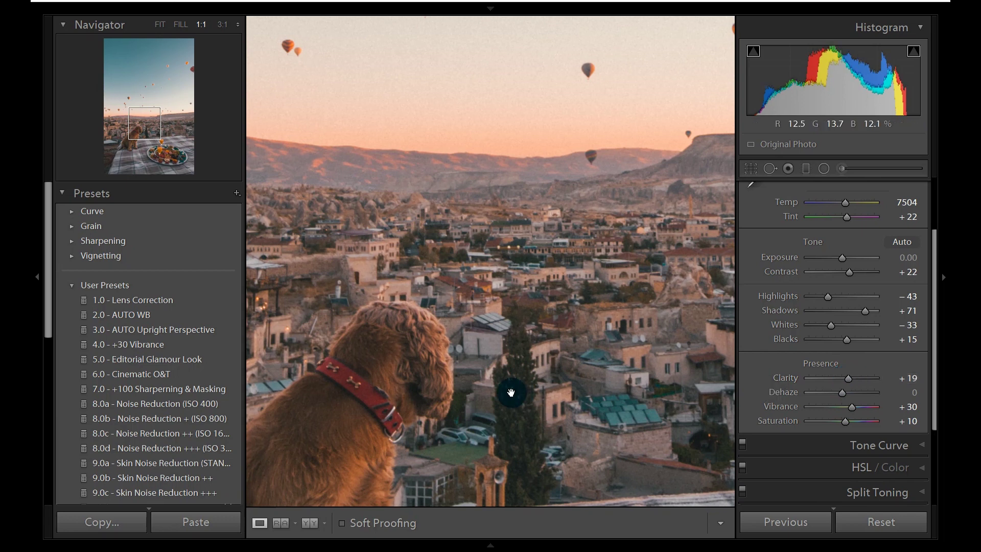
pyautogui.click(527, 371)
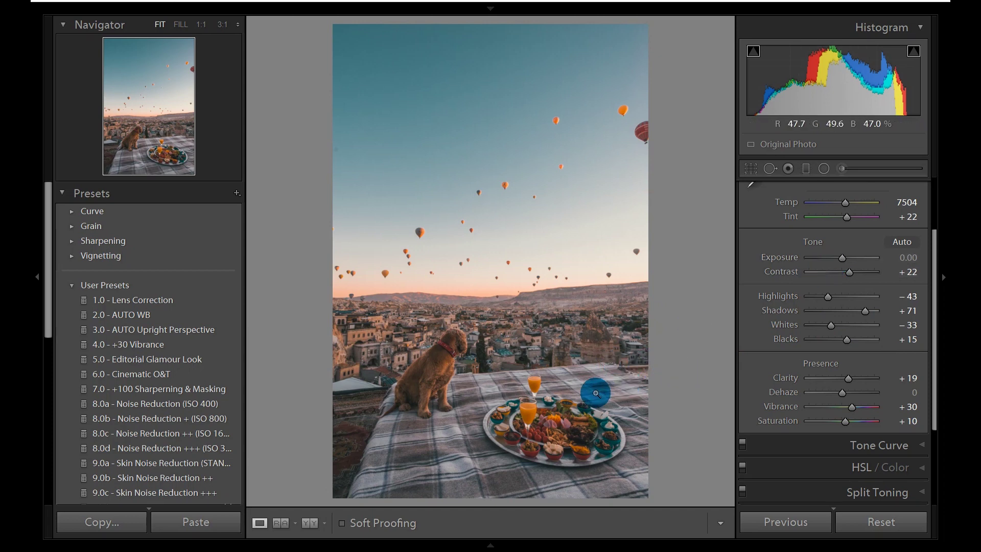
# Sample sky and horizon with the HSL Saturation targeted tool, reaching Orange +57 and Yellow +29
pyautogui.scroll(-2, 790, 337)
pyautogui.scroll(-1, 781, 301)
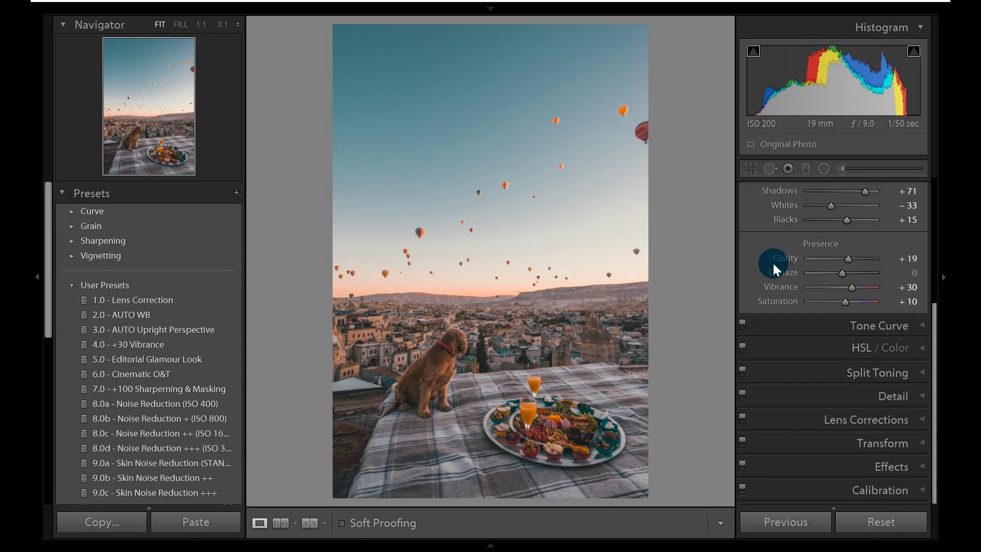
pyautogui.click(800, 349)
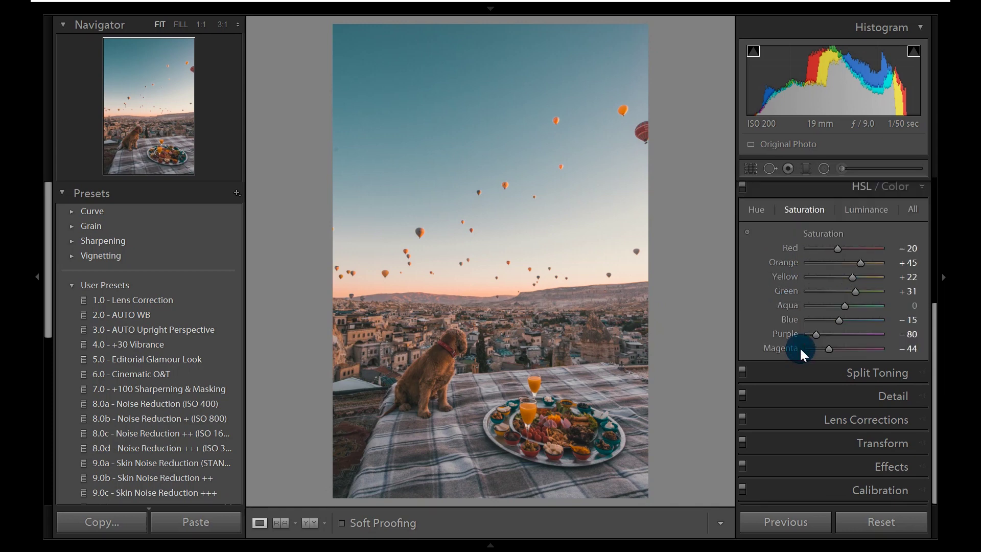
pyautogui.click(748, 231)
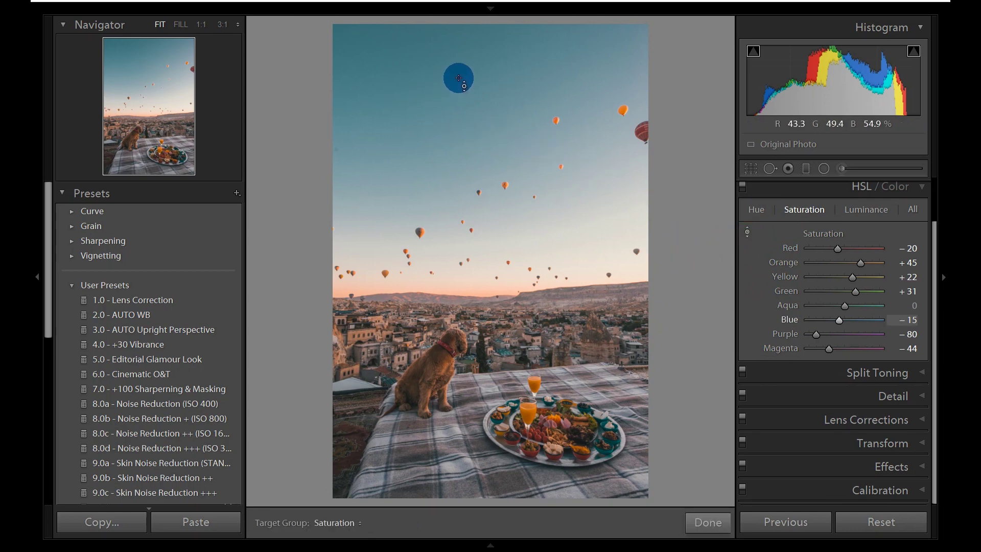
pyautogui.moveTo(432, 87)
pyautogui.mouseDown()
pyautogui.moveTo(432, 157)
pyautogui.moveTo(433, 85)
pyautogui.mouseUp()
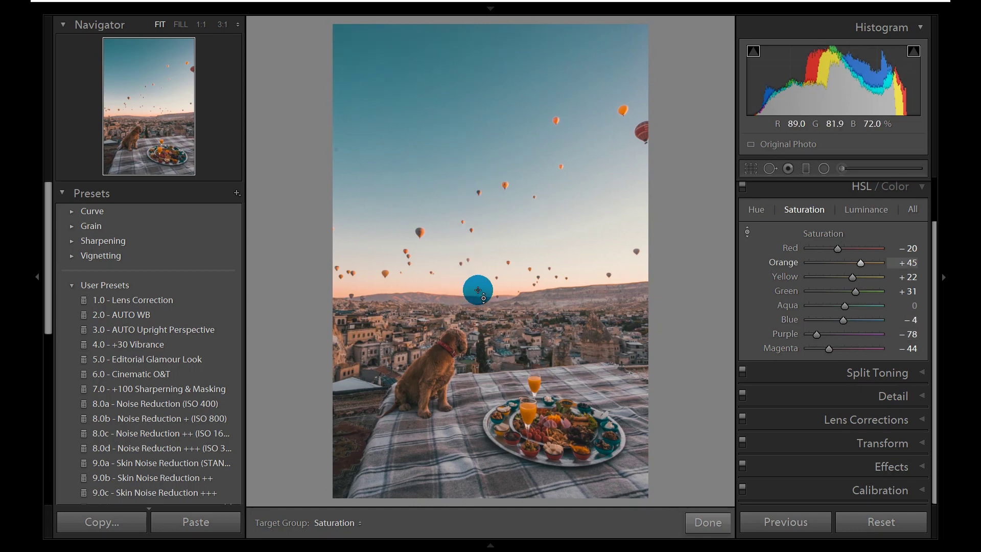
pyautogui.moveTo(477, 290); pyautogui.dragTo(477, 283)
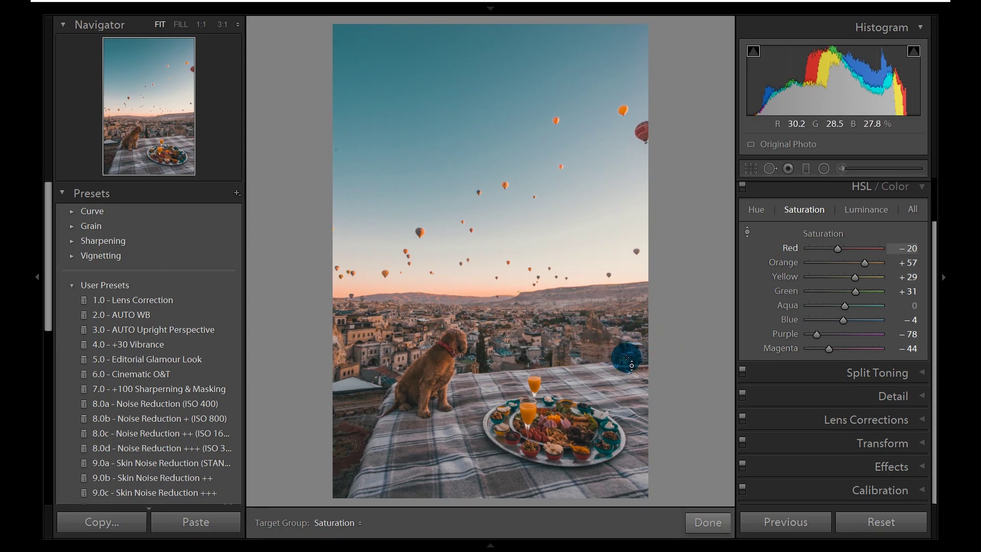
pyautogui.click(713, 522)
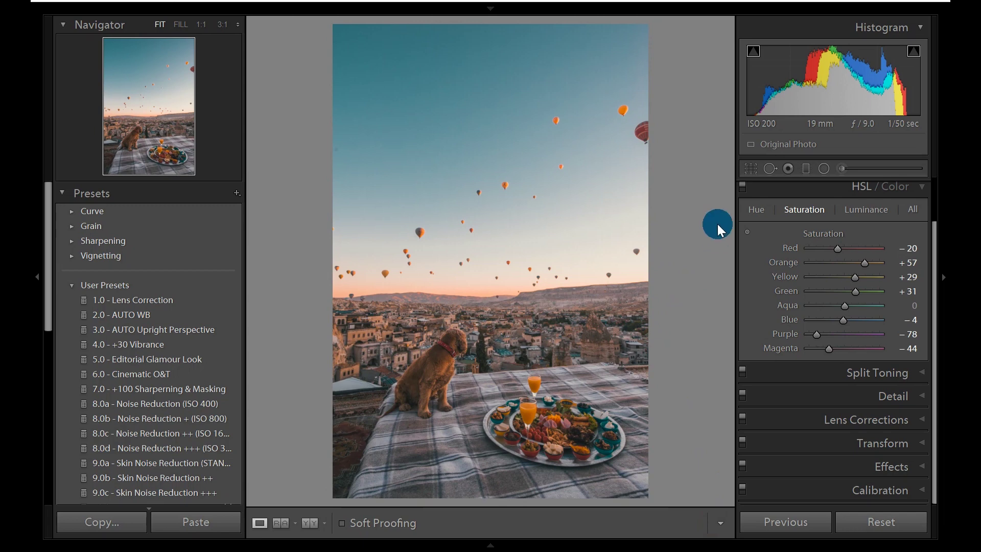
# Check the photo's file and exposure info, then inspect noise on the dog at 1:1
pyautogui.press('i')
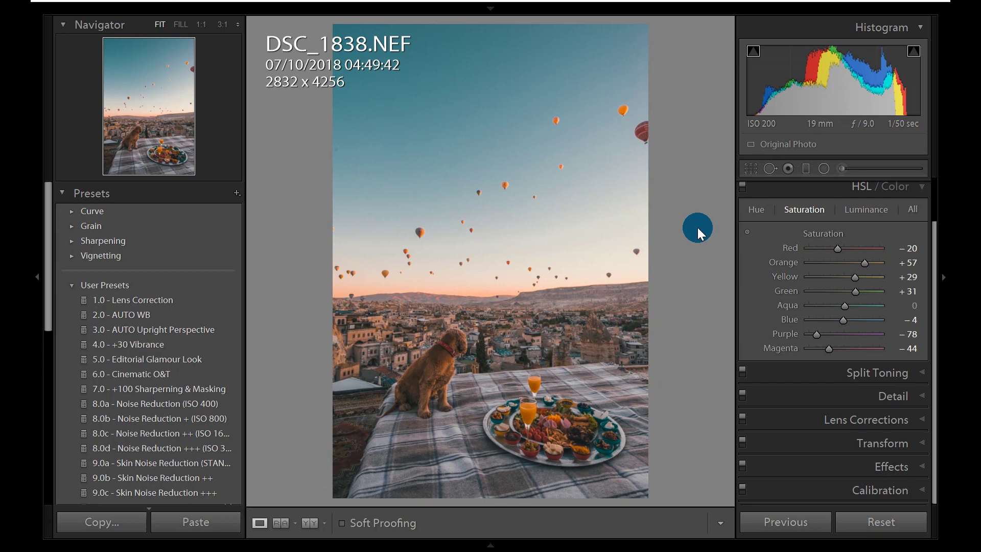
pyautogui.press('i')
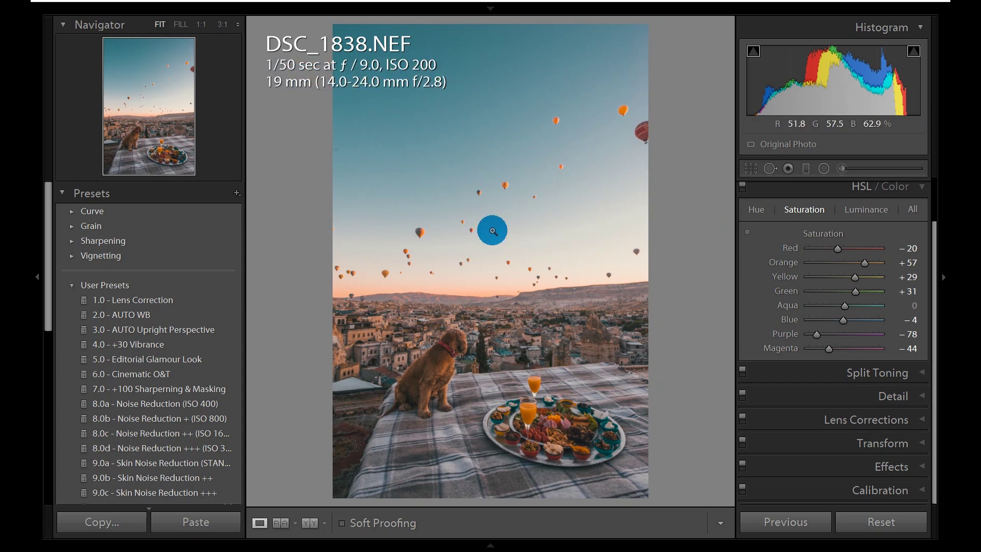
pyautogui.press('i')
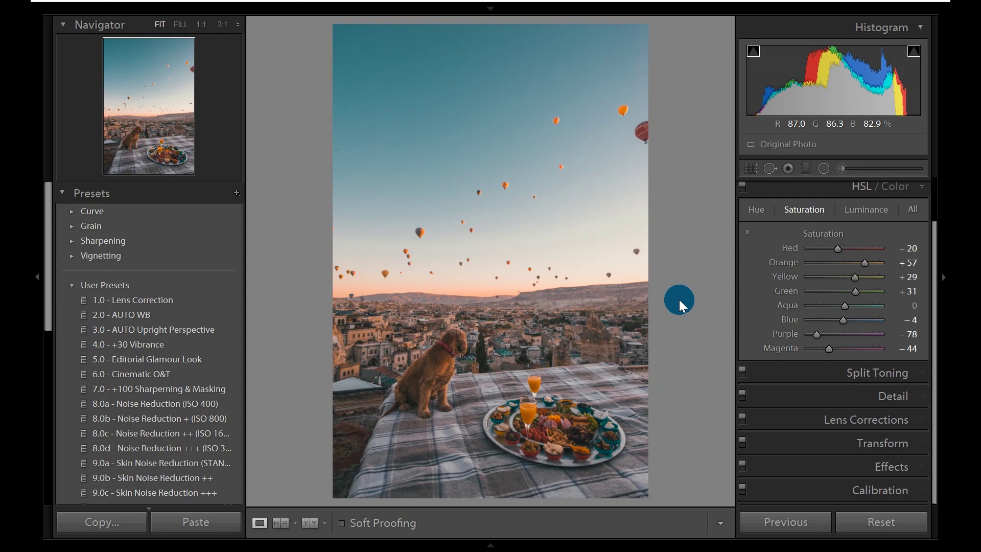
pyautogui.click(444, 365)
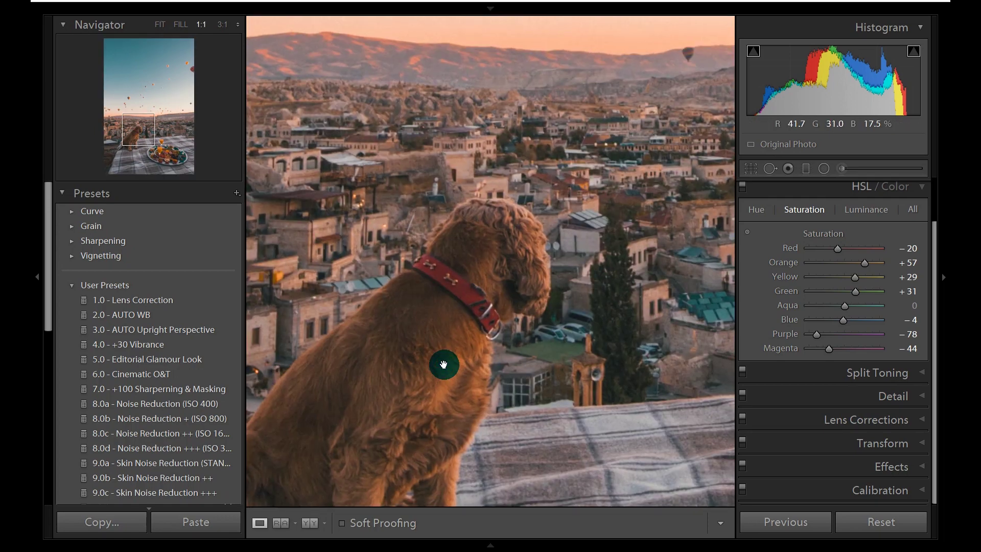
pyautogui.click(413, 284)
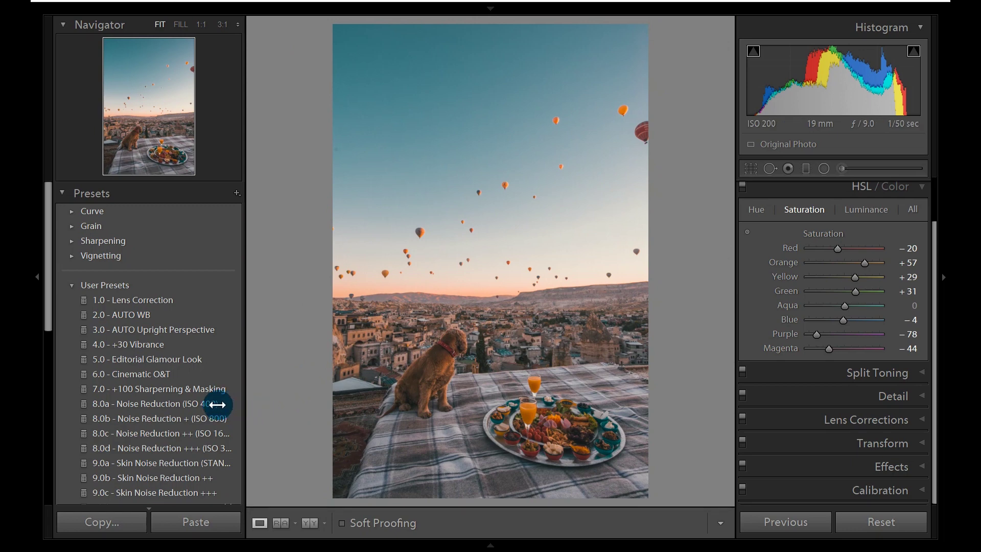
# Apply the 8.0a - Noise Reduction (ISO 400) preset and bring back the Basic panel
pyautogui.click(174, 404)
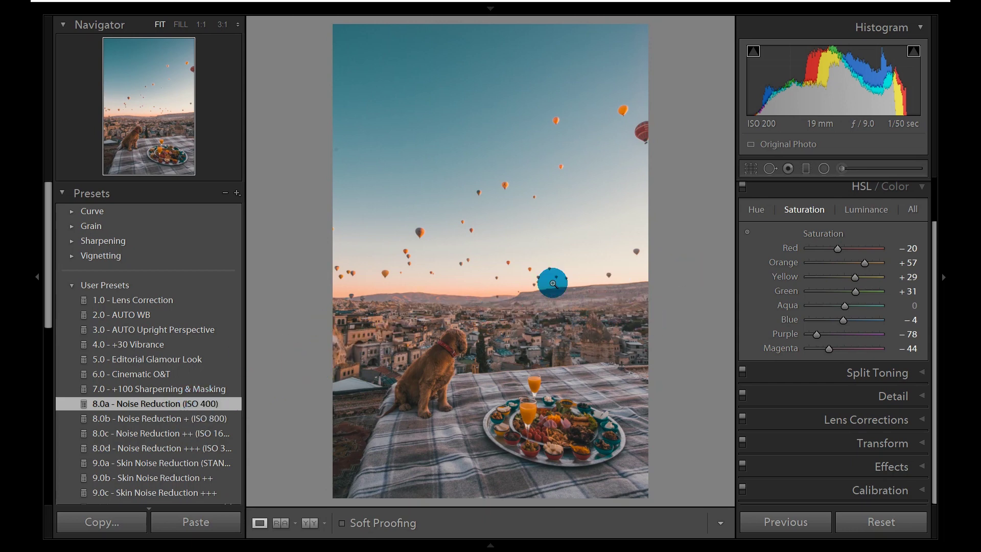
pyautogui.scroll(2, 808, 250)
pyautogui.click(829, 194)
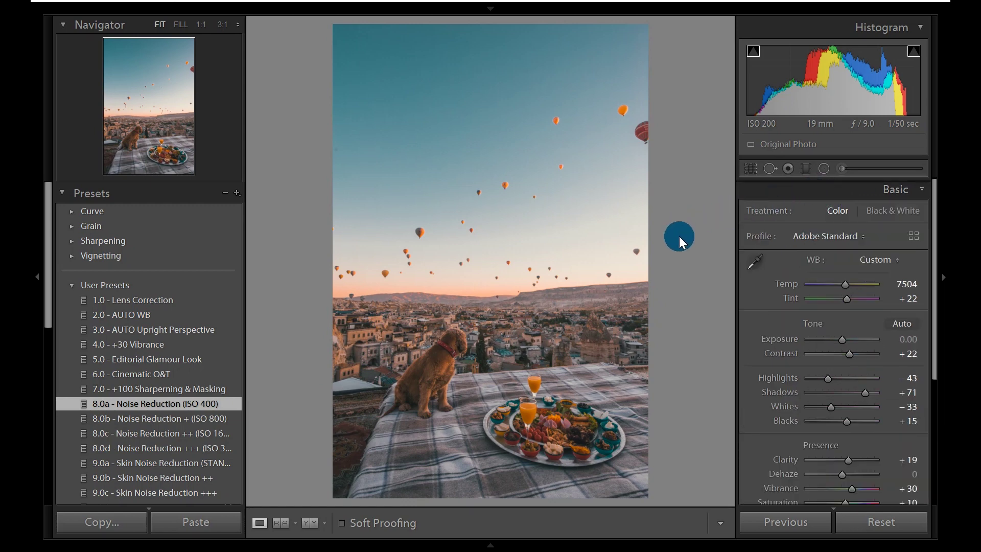
# Undo an accidental reject flag, then crop to 4 x 5 / 8 x 10 framing the dog and platter
pyautogui.press('x')
pyautogui.hotkey('ctrl', 'z')
pyautogui.press('r')
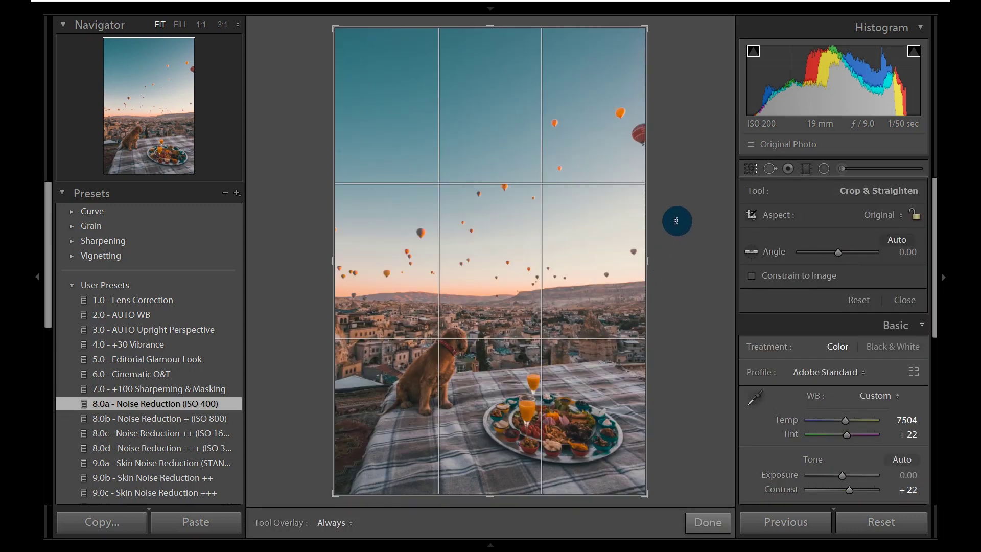
pyautogui.click(880, 215)
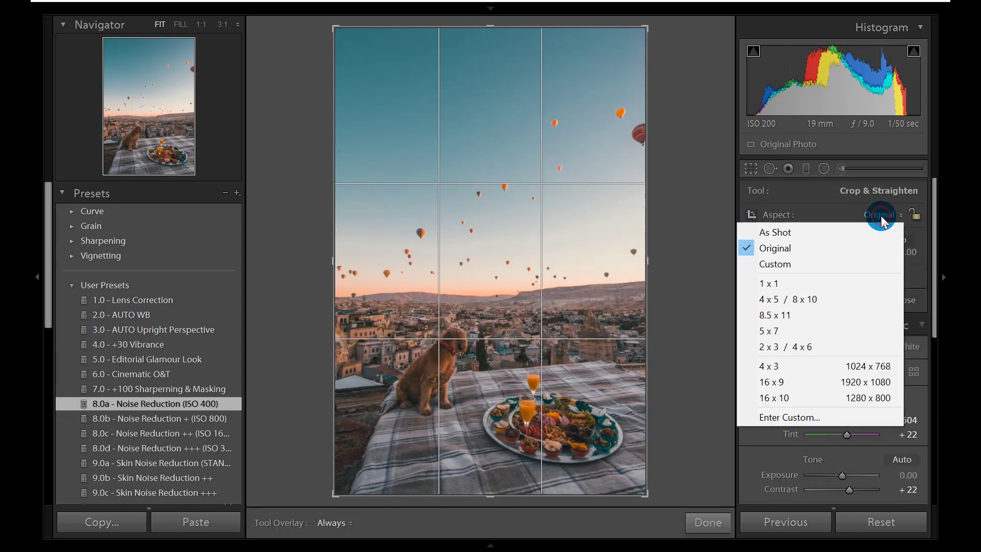
pyautogui.click(808, 305)
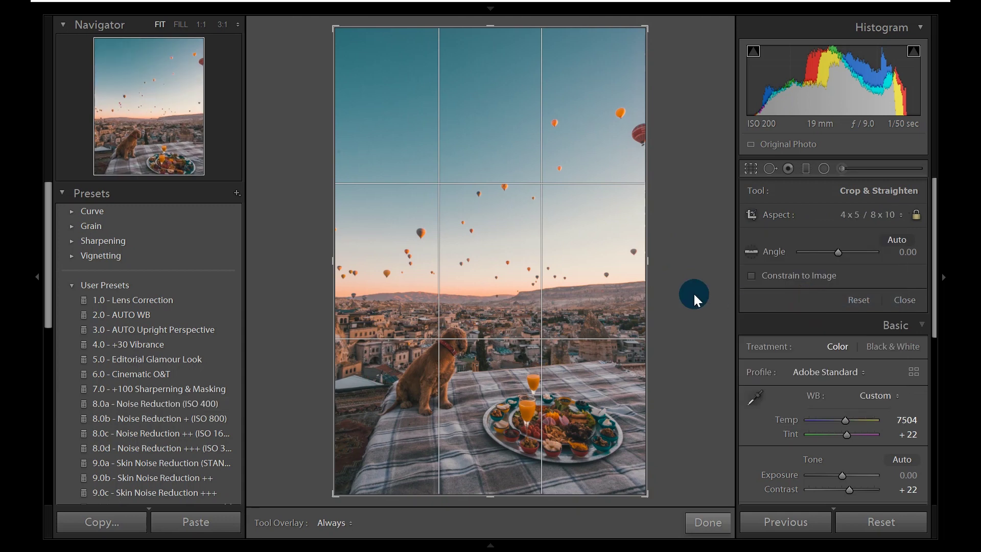
pyautogui.moveTo(621, 229); pyautogui.dragTo(599, 218)
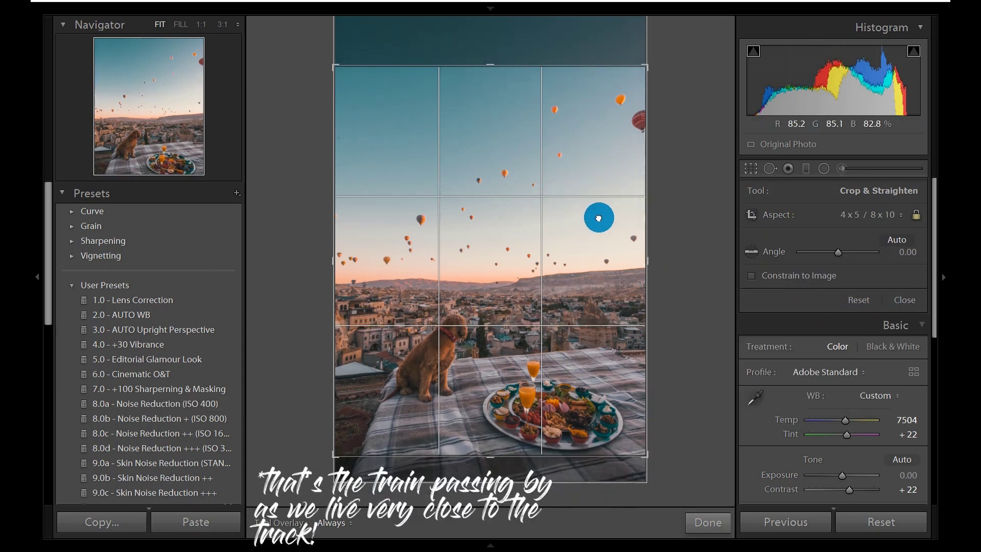
pyautogui.moveTo(599, 218); pyautogui.dragTo(615, 221)
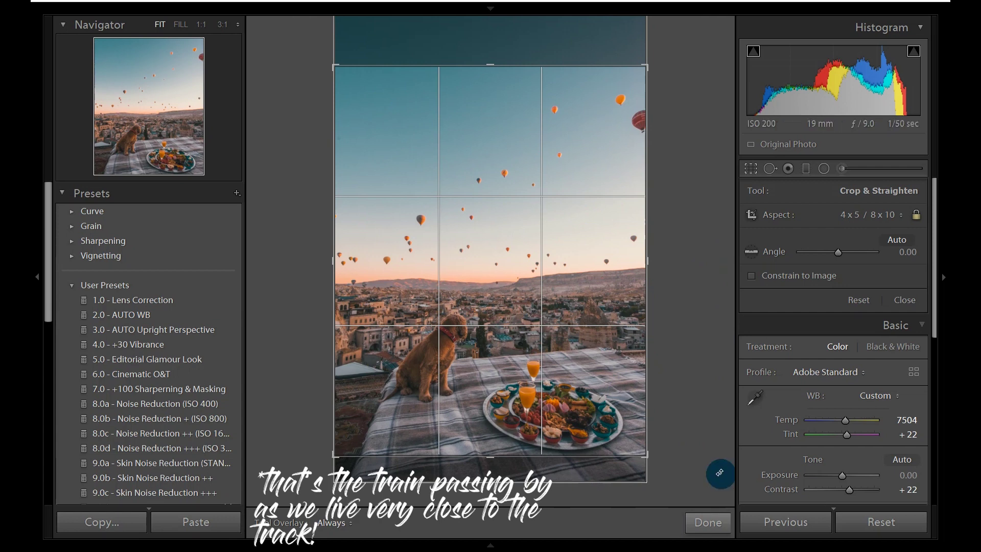
pyautogui.click(717, 524)
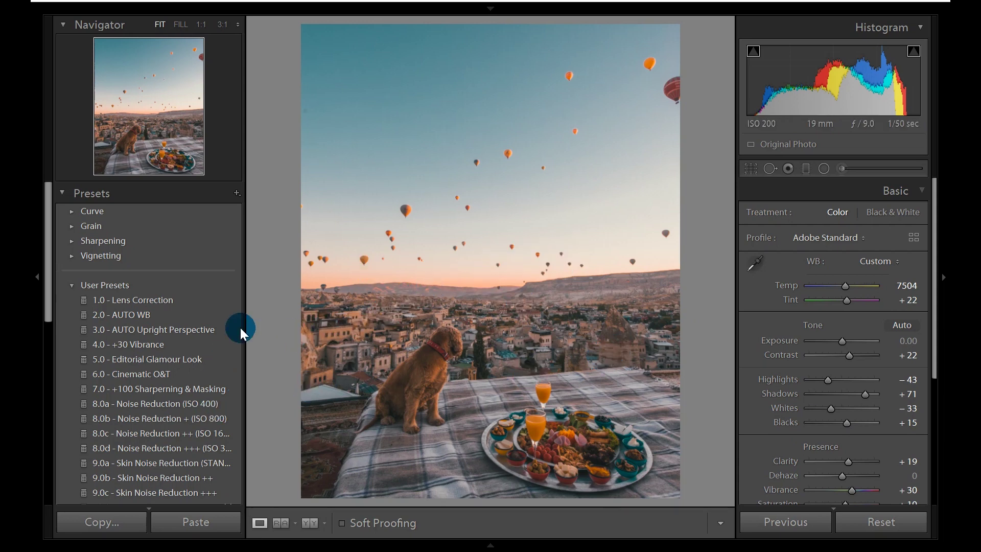
# Apply the '7.0 - +100 Sharpening & Masking' user preset to the balloon photo
pyautogui.click(194, 328)
pyautogui.scroll(-3, 195, 331)
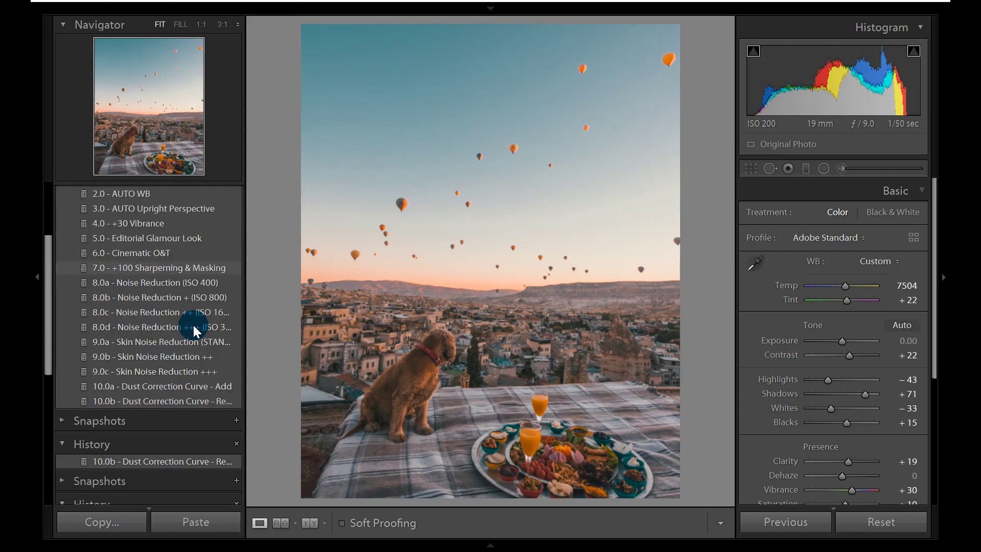
pyautogui.scroll(-2, 195, 329)
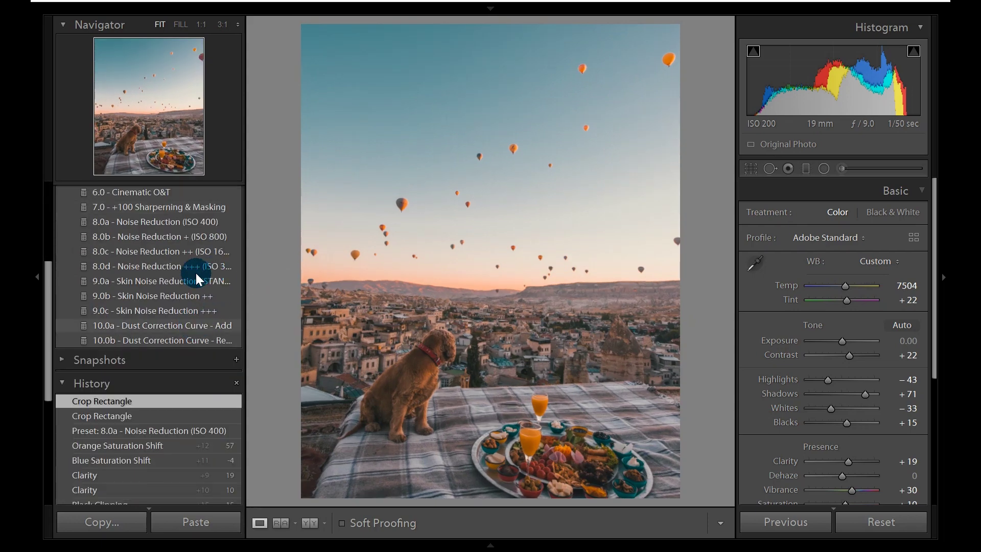
pyautogui.scroll(2, 195, 271)
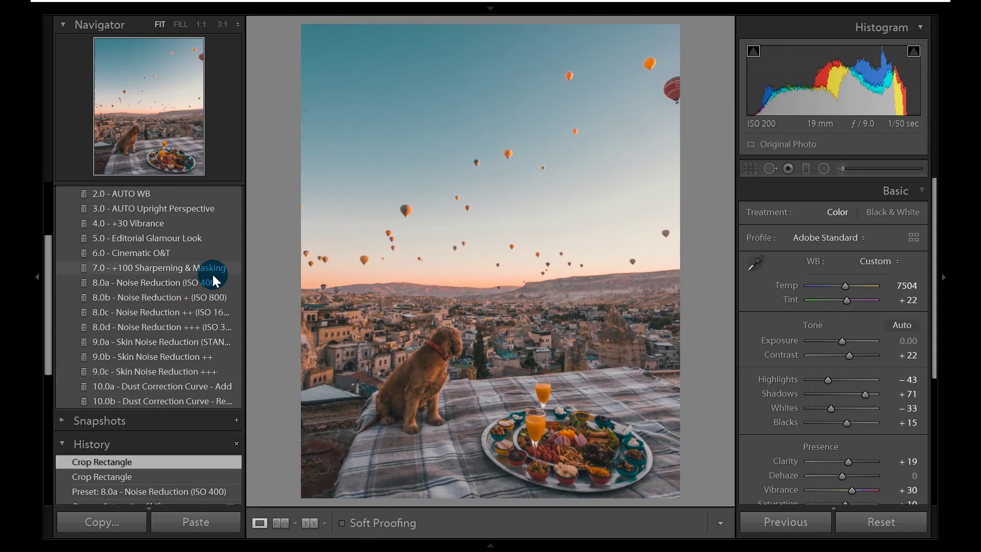
pyautogui.click(214, 268)
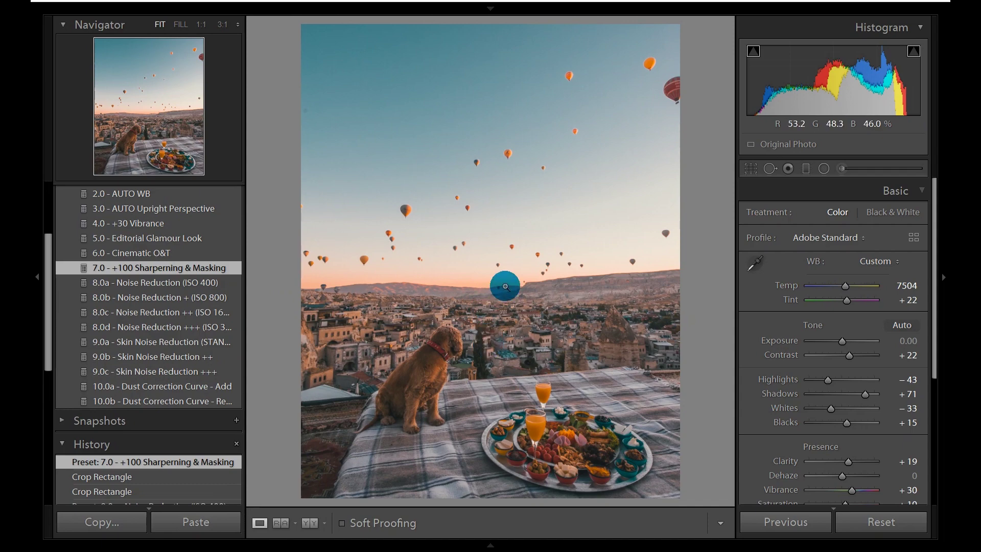
# Inspect the sharpening on the dog at 1:1 zoom, then return to Fit view
pyautogui.click(500, 334)
pyautogui.moveTo(411, 343); pyautogui.dragTo(526, 286)
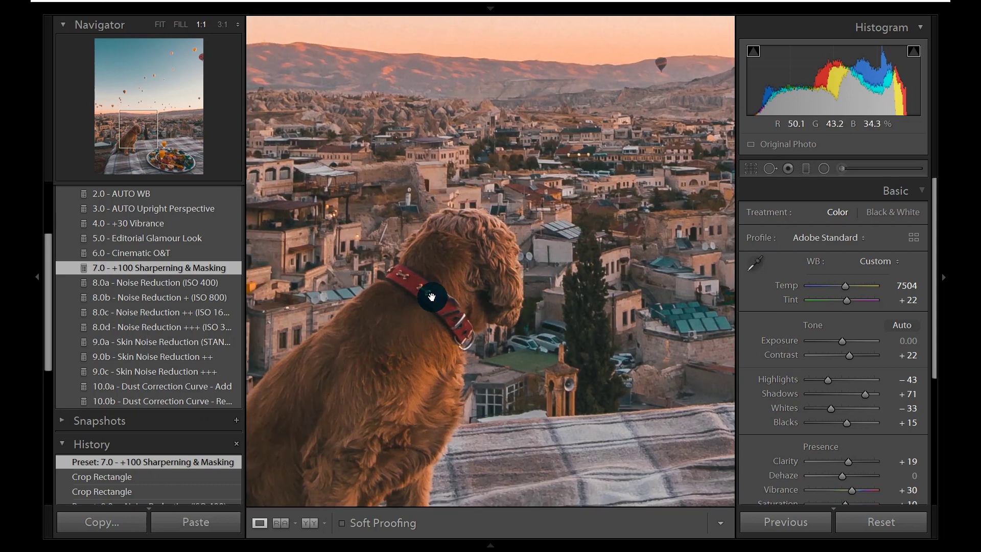
pyautogui.click(442, 227)
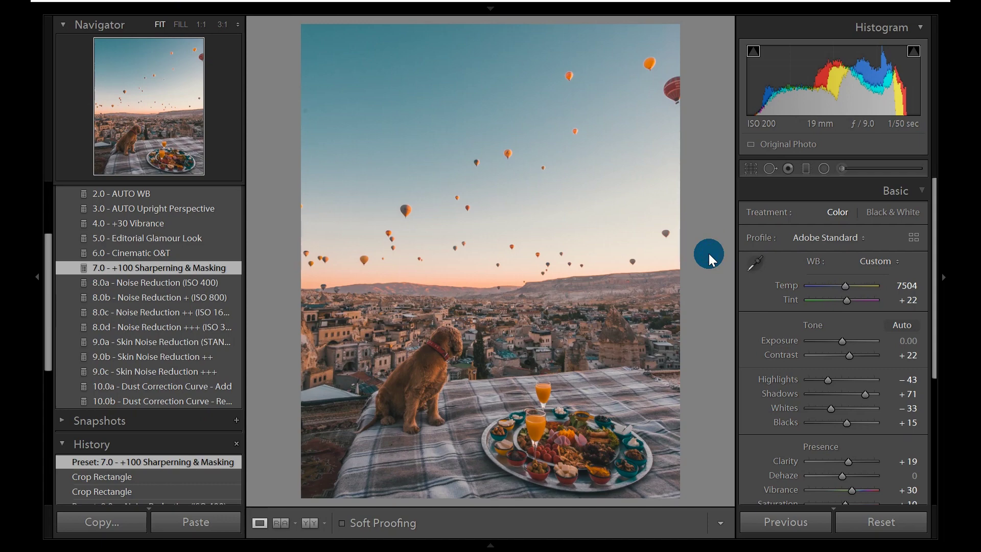
# Toggle Before/After three times with backslash, ending on the edited photo, and reveal the Filmstrip
pyautogui.press('\\')
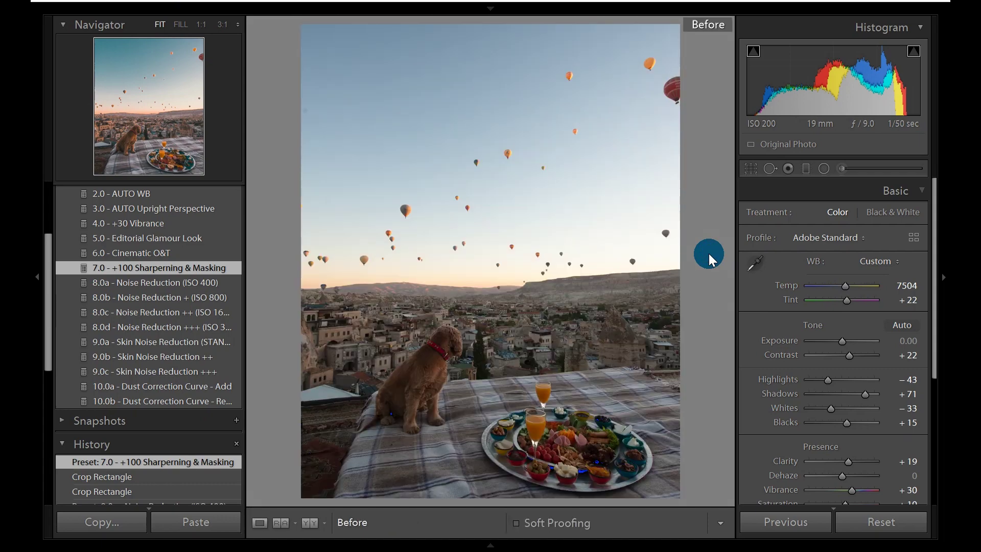
pyautogui.press('\\')
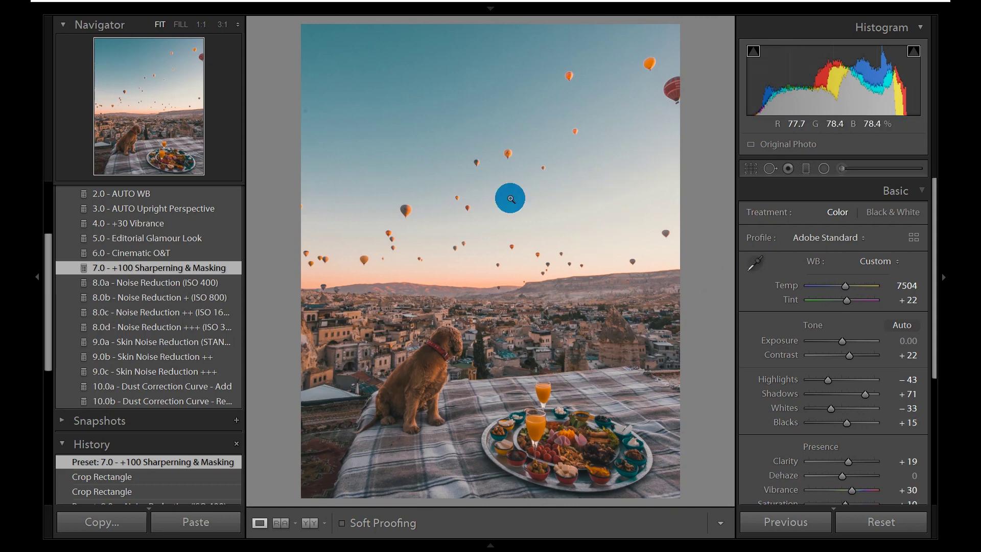
pyautogui.press('\\')
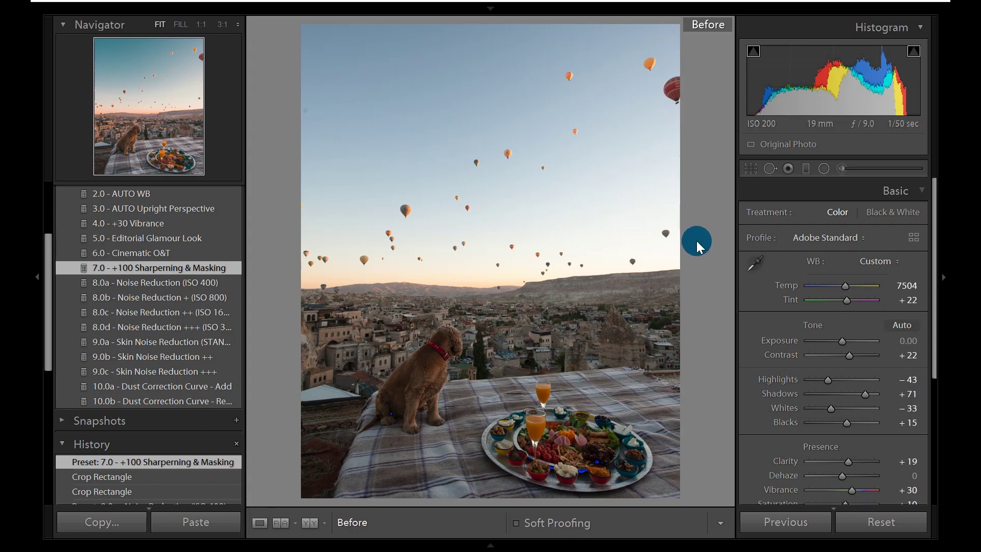
pyautogui.press('\\')
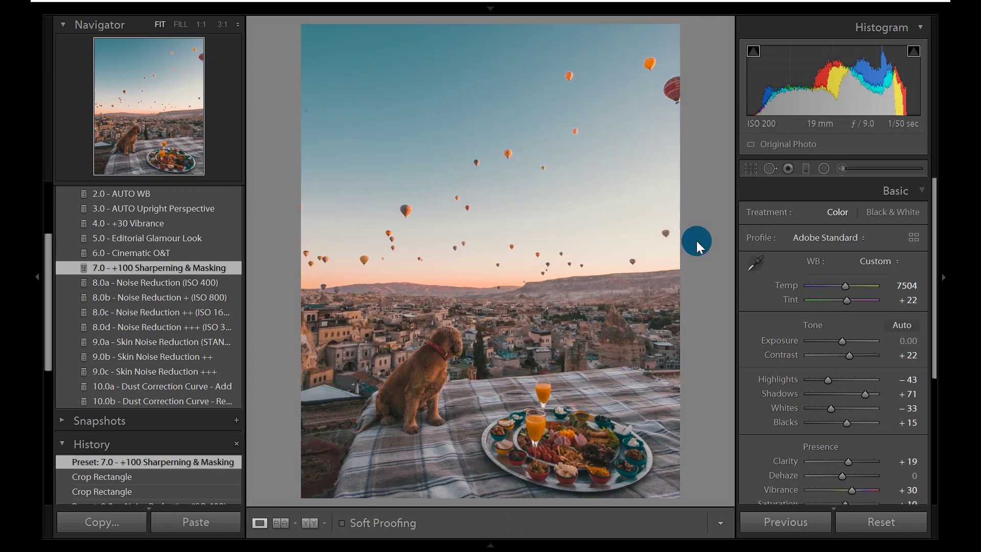
pyautogui.press('\\')
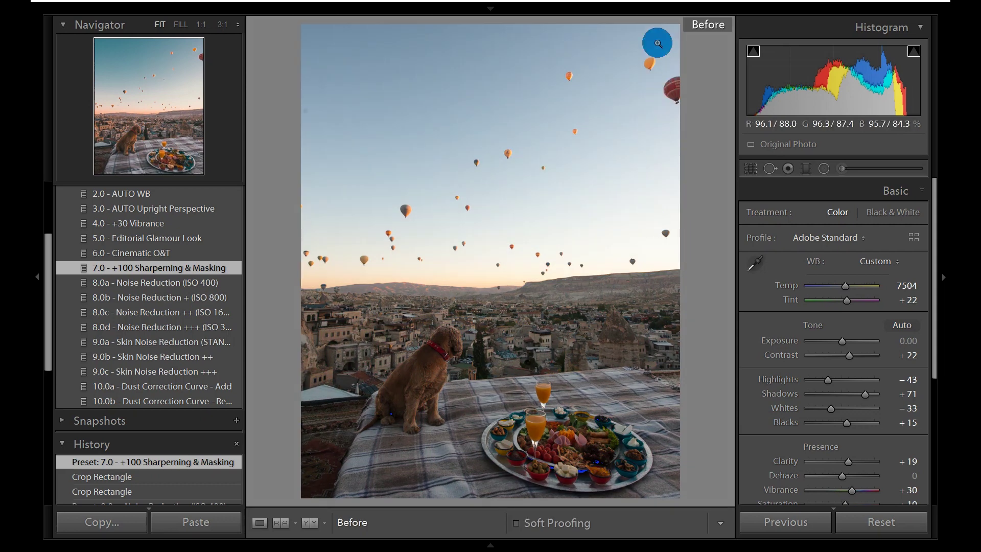
pyautogui.press('\\')
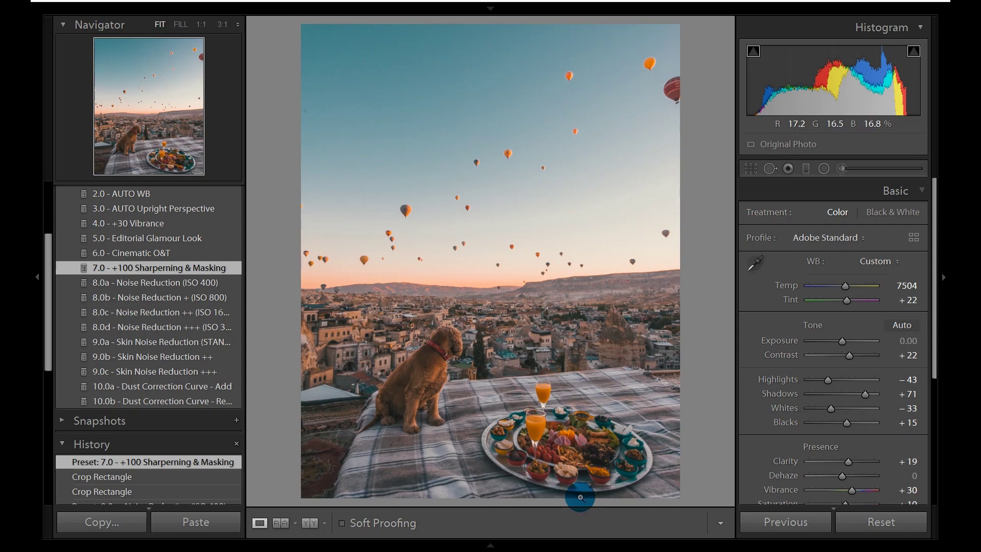
pyautogui.click(543, 546)
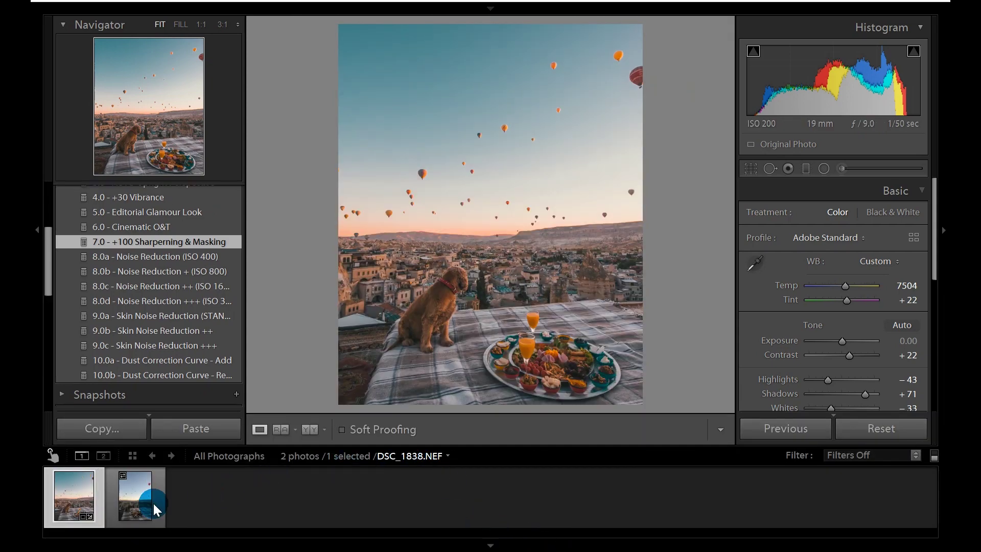
# Sync all Develop settings, including Crop and Transform, from DSC_1838.NEF to the second photo
pyautogui.keyDown('ctrl'); pyautogui.click(137, 500); pyautogui.keyUp('ctrl')
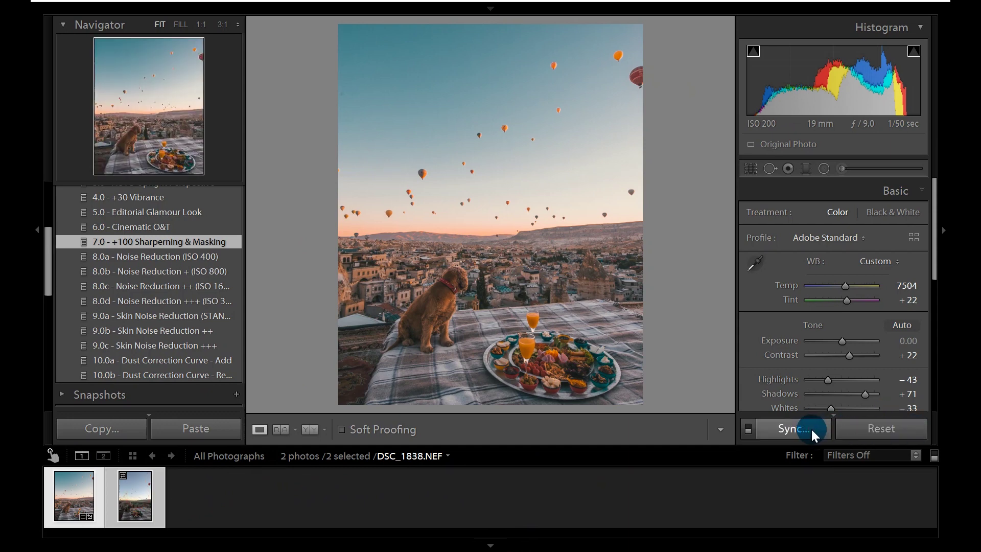
pyautogui.click(802, 429)
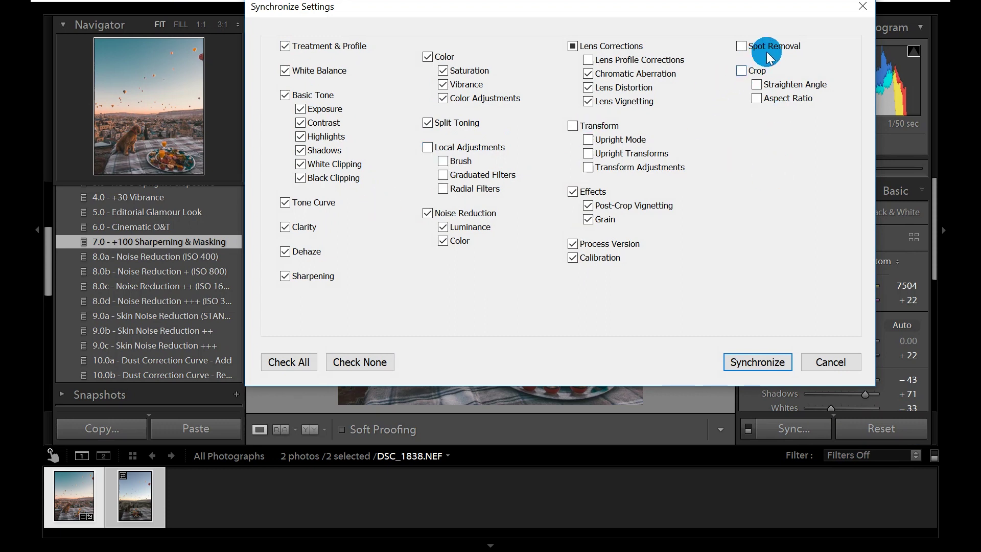
pyautogui.click(741, 70)
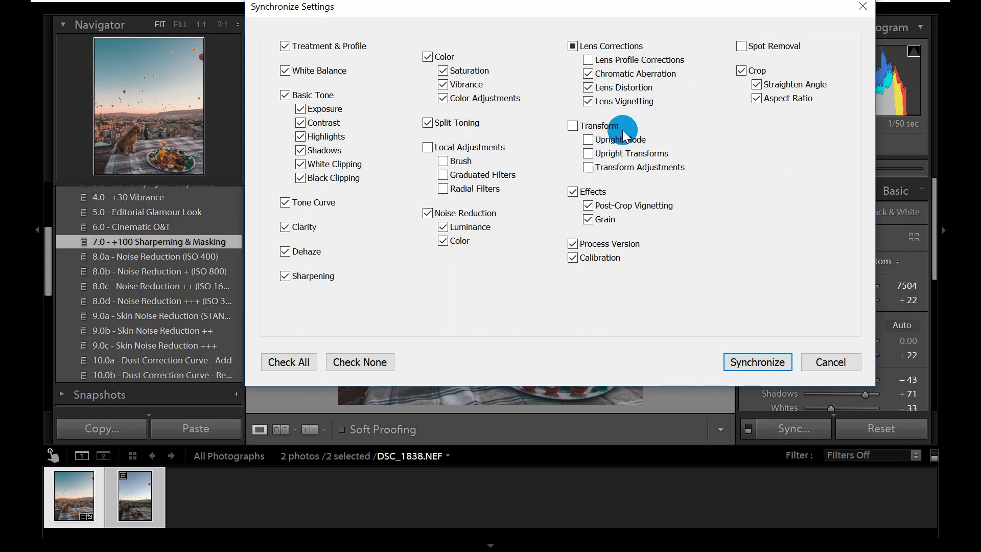
pyautogui.click(573, 126)
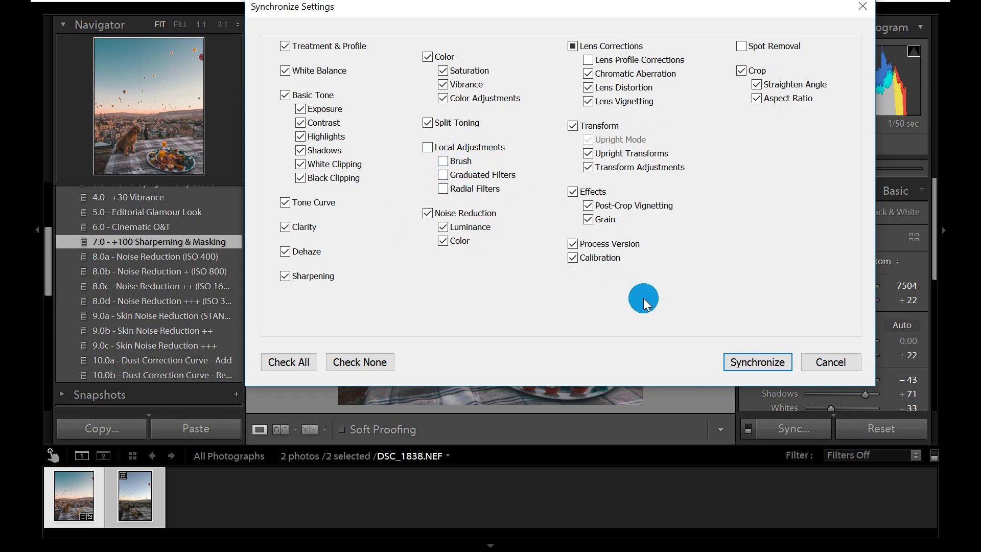
pyautogui.click(754, 362)
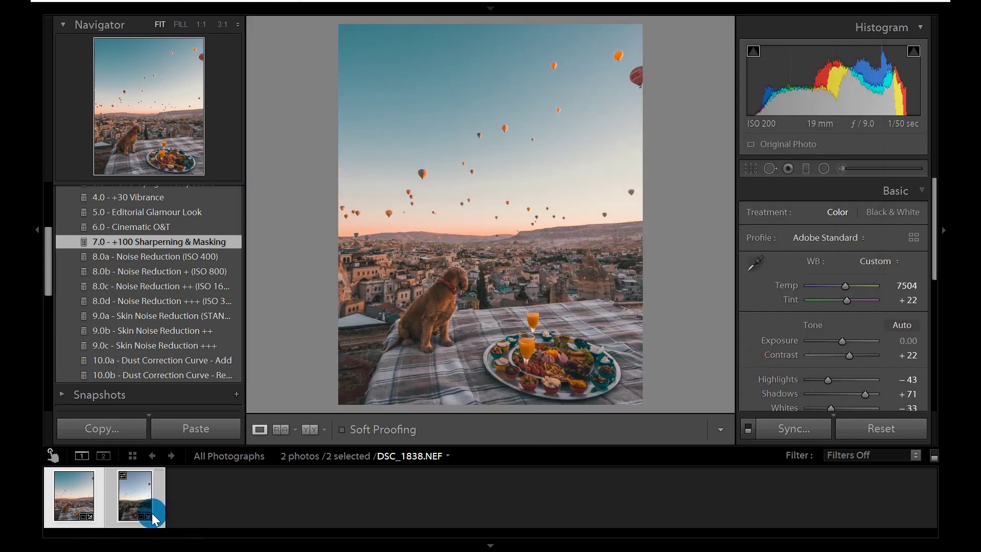
# Compare DSC_1841.NEF against the first photo to confirm the matching 4x5 crop and grade, then hide the Filmstrip
pyautogui.click(128, 503)
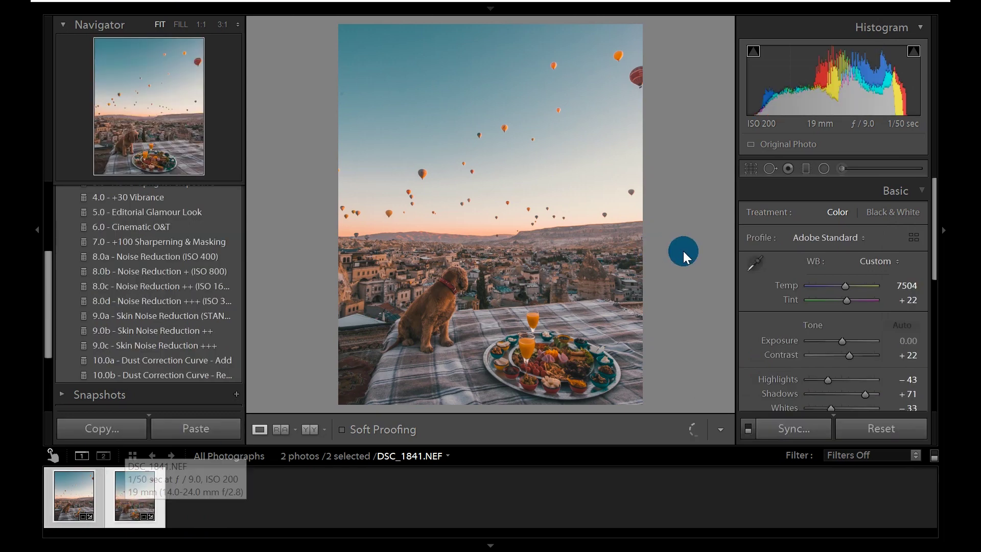
pyautogui.click(123, 496)
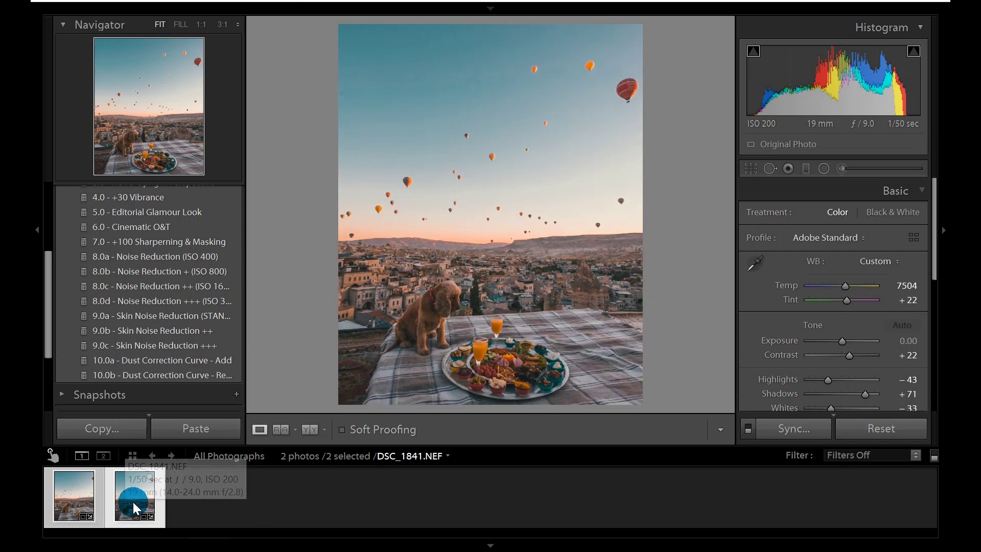
pyautogui.click(67, 500)
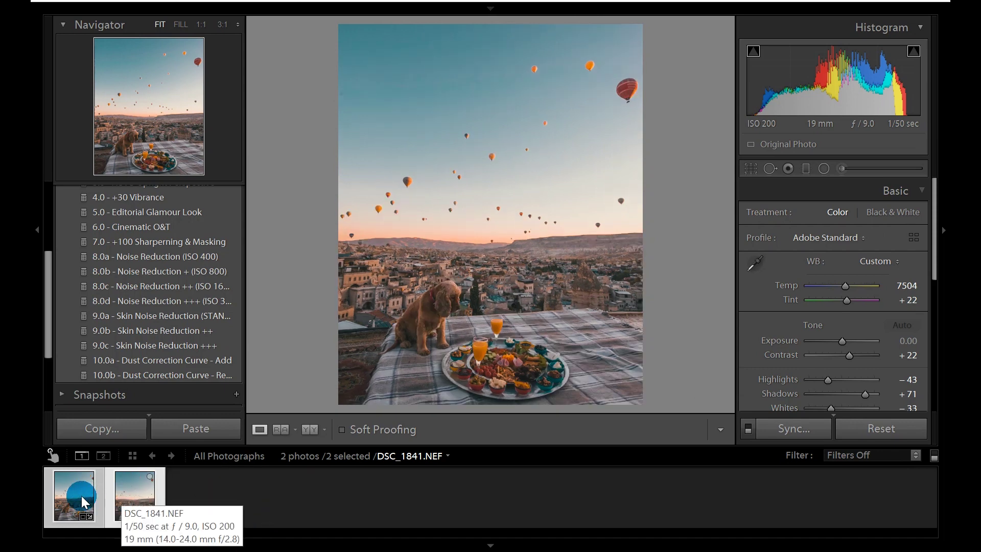
pyautogui.click(127, 496)
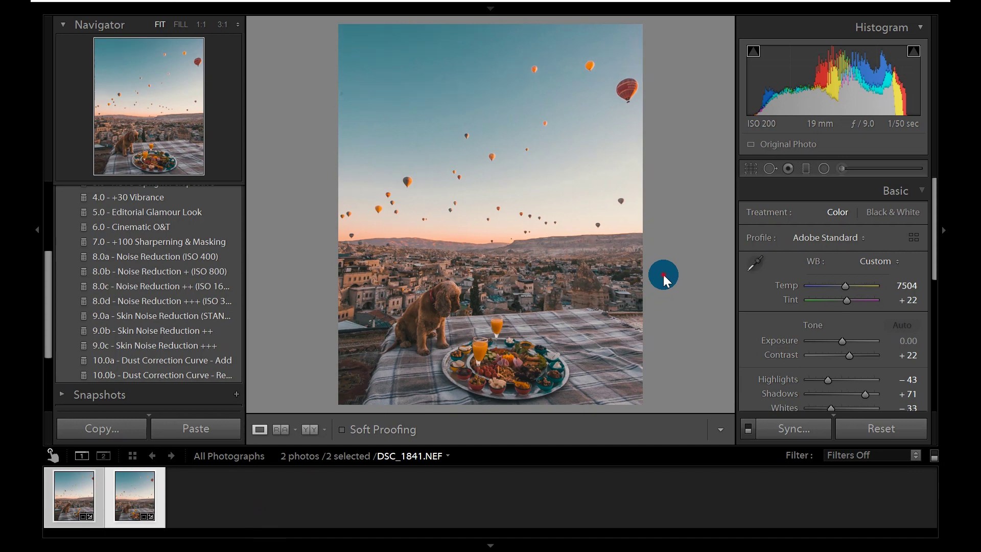
pyautogui.click(486, 548)
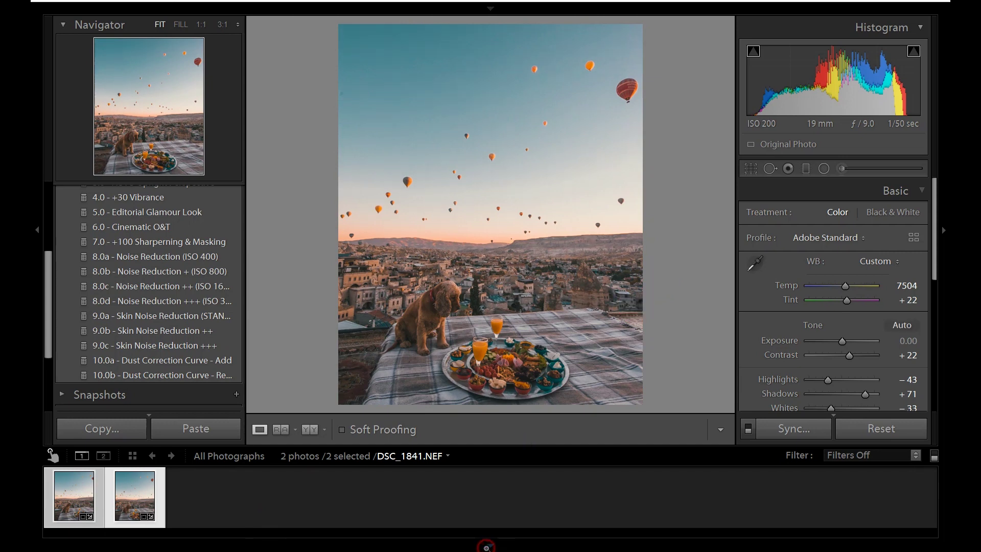